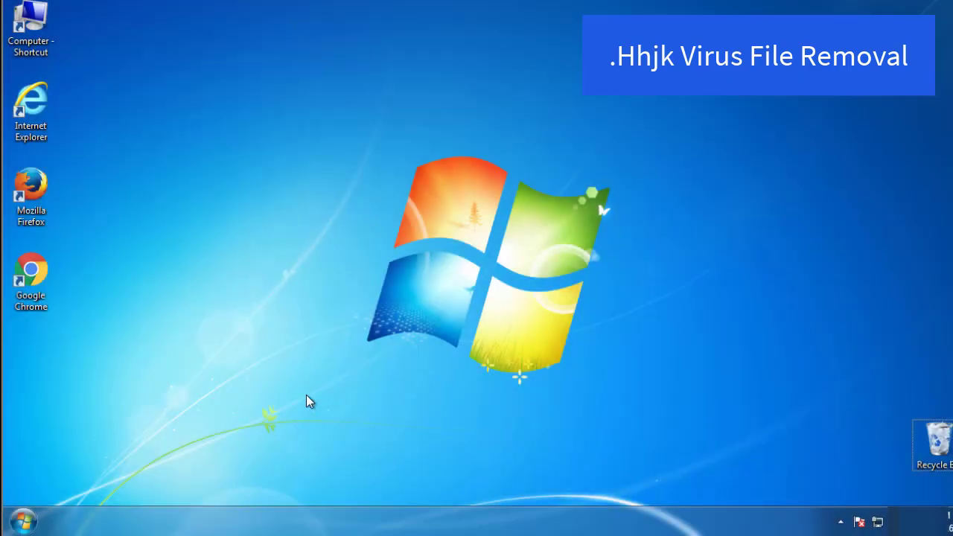
Enable Minimal safe boot in msconfig's Boot tab and restart Windows into Safe Mode.
left_click(30, 521)
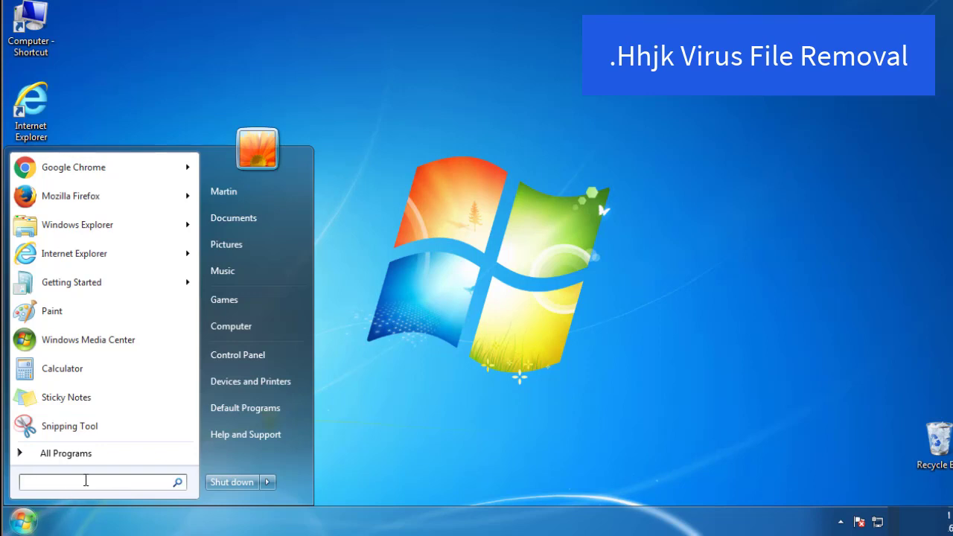
type("msconfig")
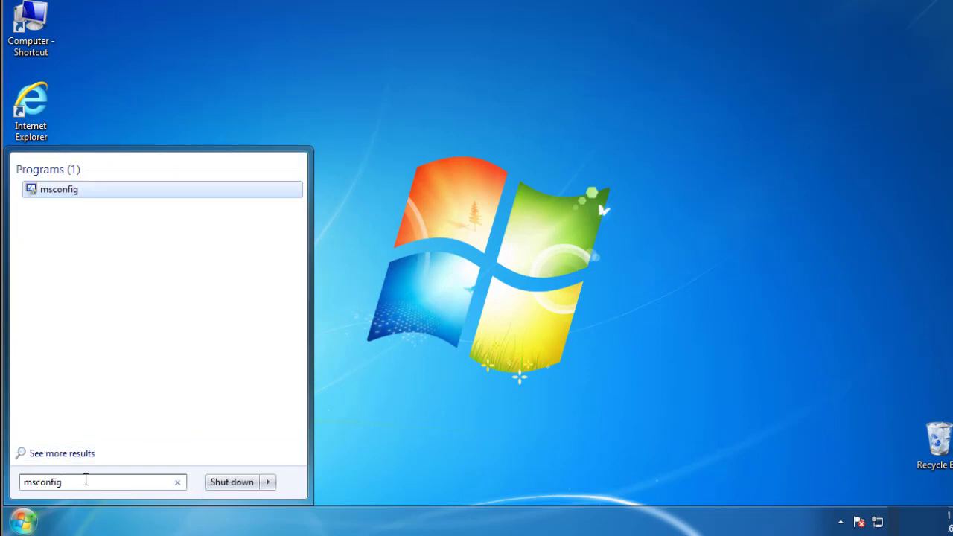
key("Return")
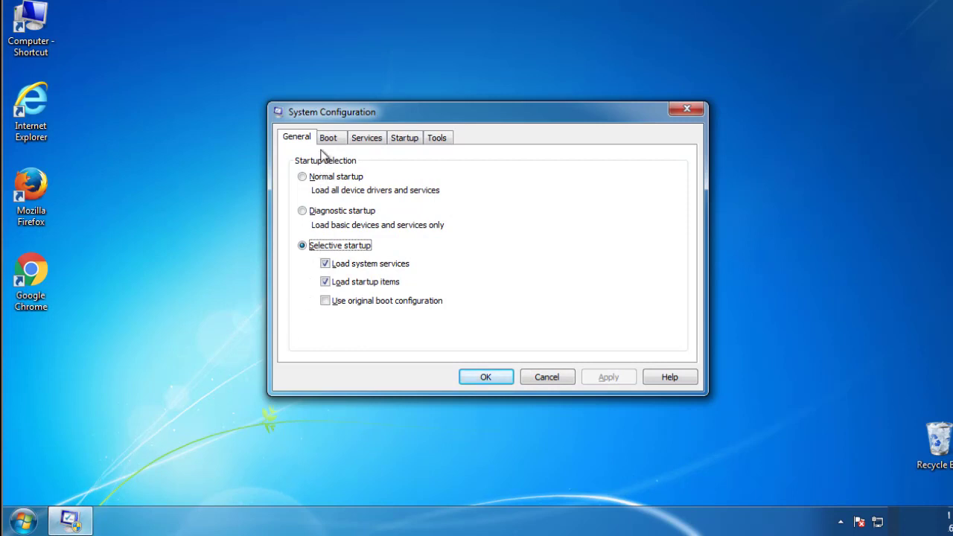
left_click(328, 142)
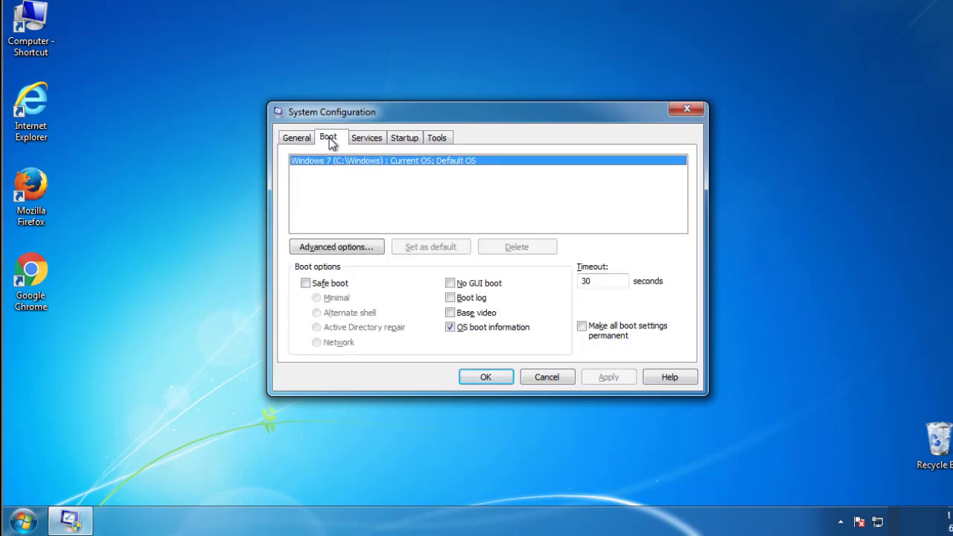
left_click(305, 283)
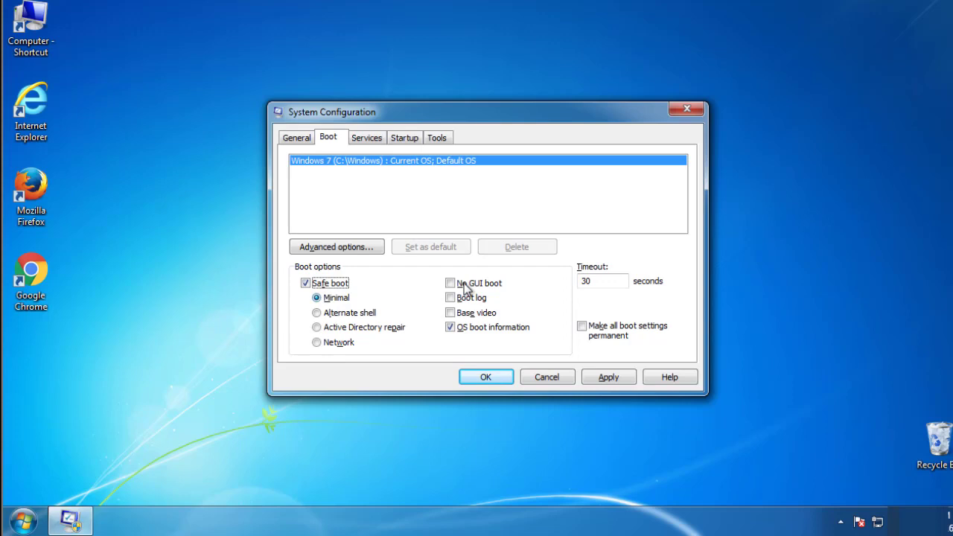
left_click(492, 377)
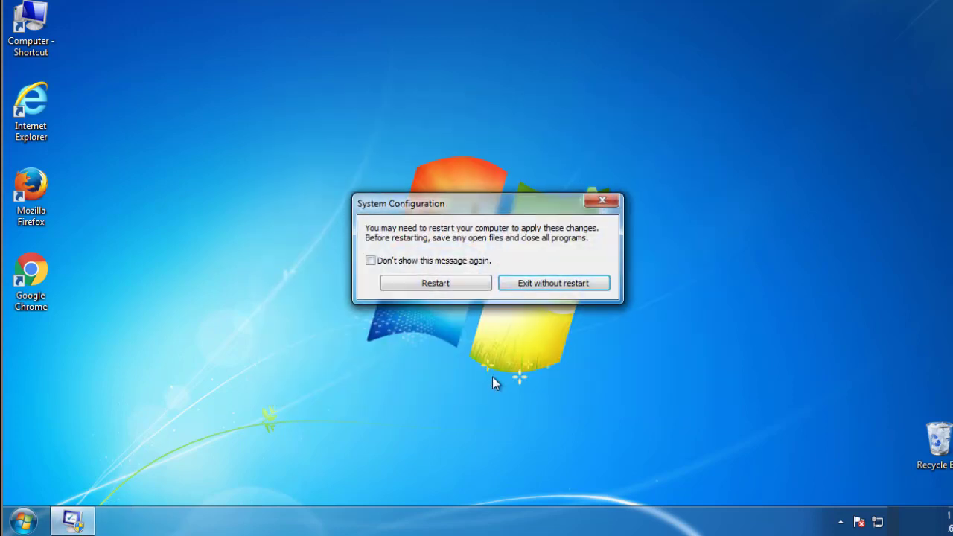
left_click(437, 286)
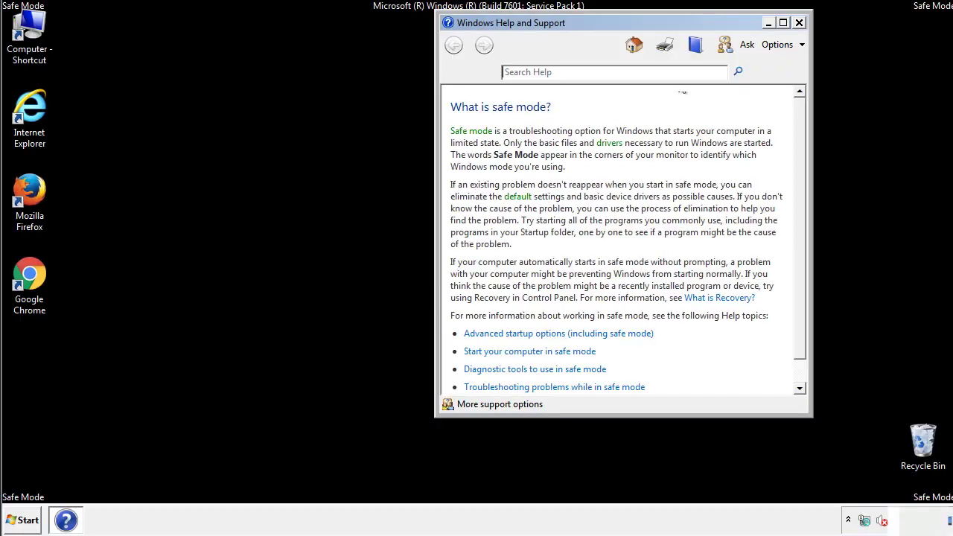
Close Help, set Folder Options to show hidden files, folders and drives, then close Control Panel.
left_click(799, 23)
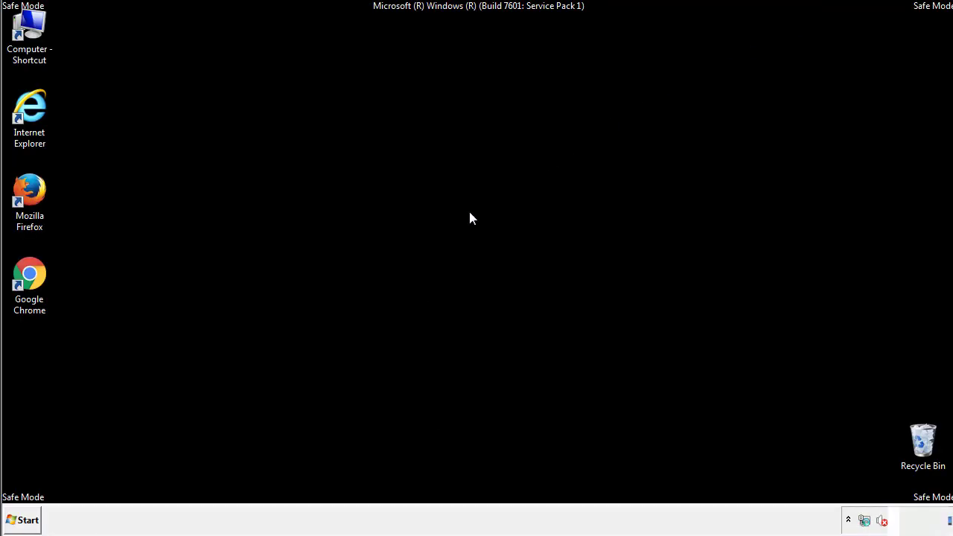
left_click(28, 519)
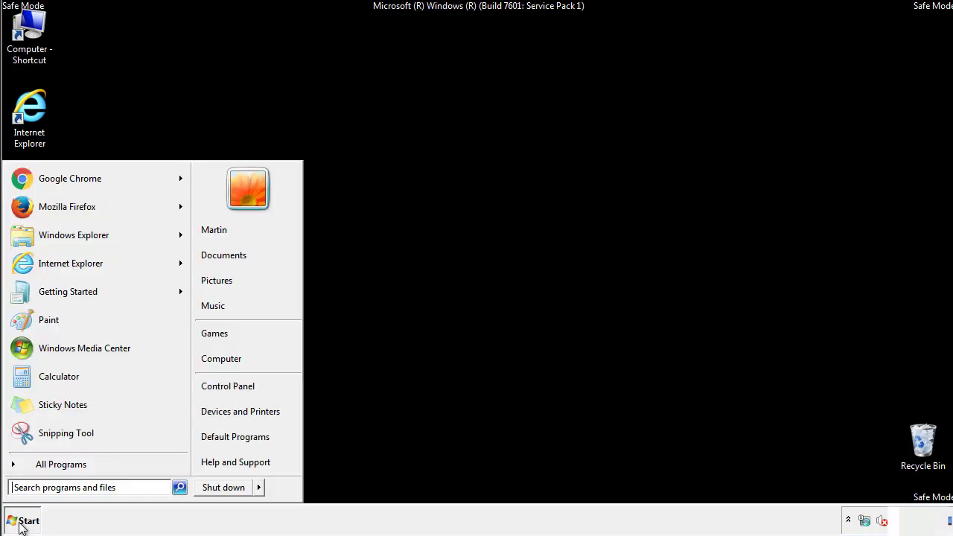
left_click(227, 386)
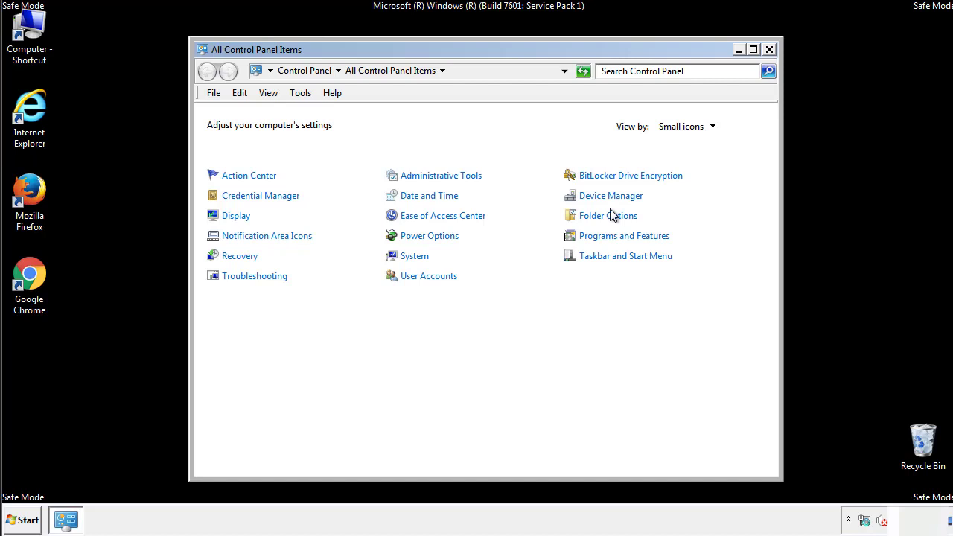
left_click(611, 217)
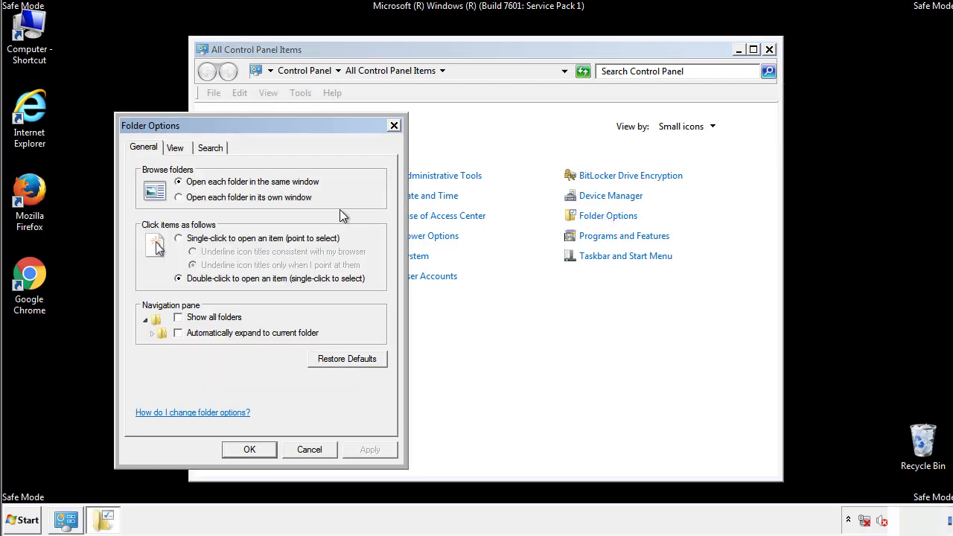
left_click(176, 150)
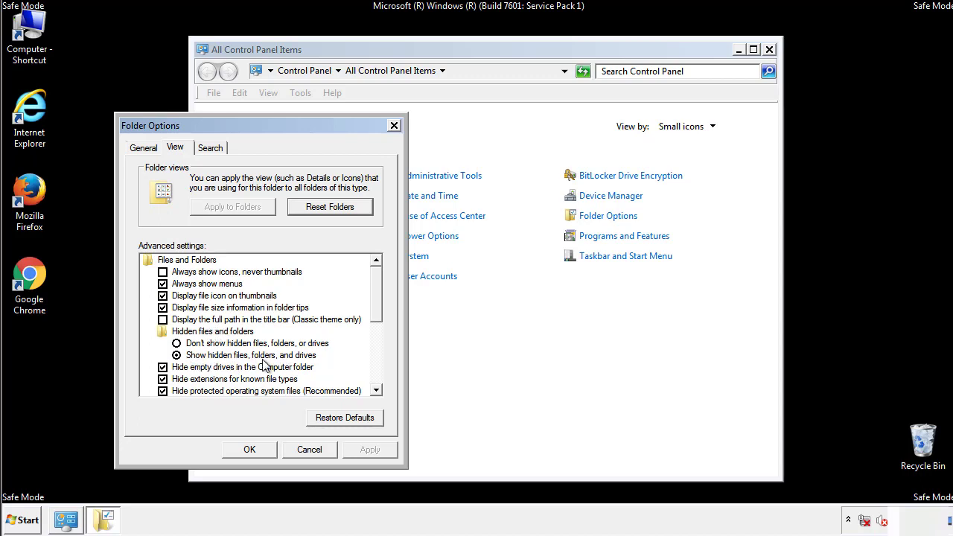
left_click(257, 447)
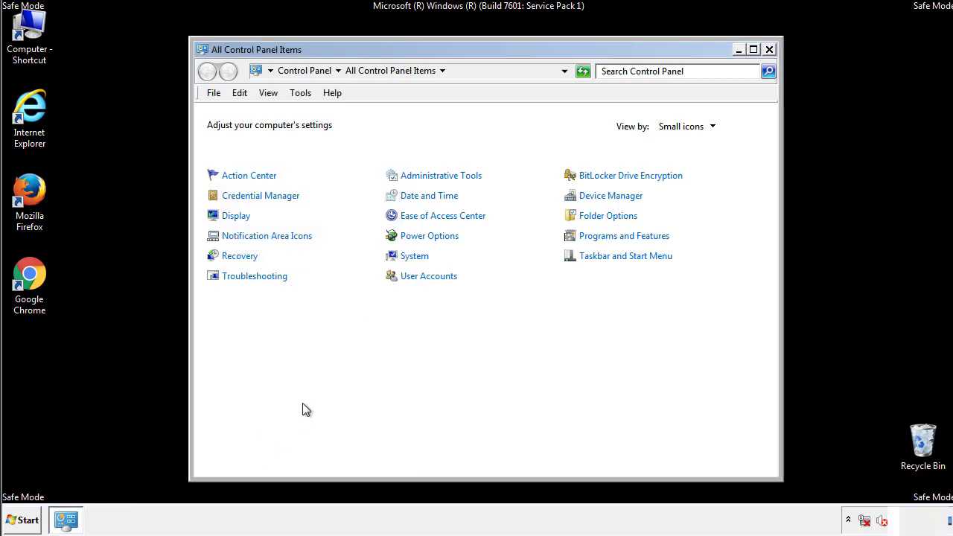
left_click(769, 50)
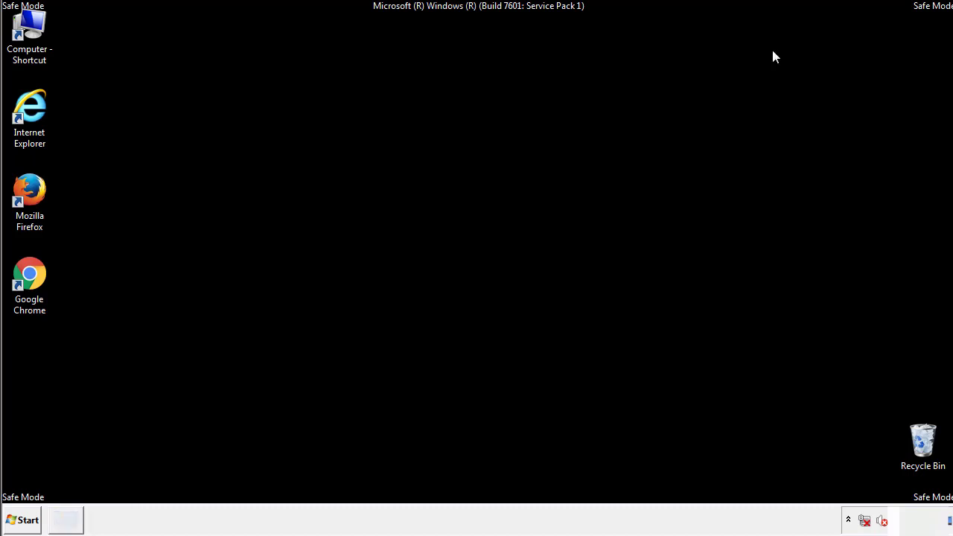
Browse to C:\Windows\System32\drivers\etc and open the hosts file to choose a program.
double_click(31, 27)
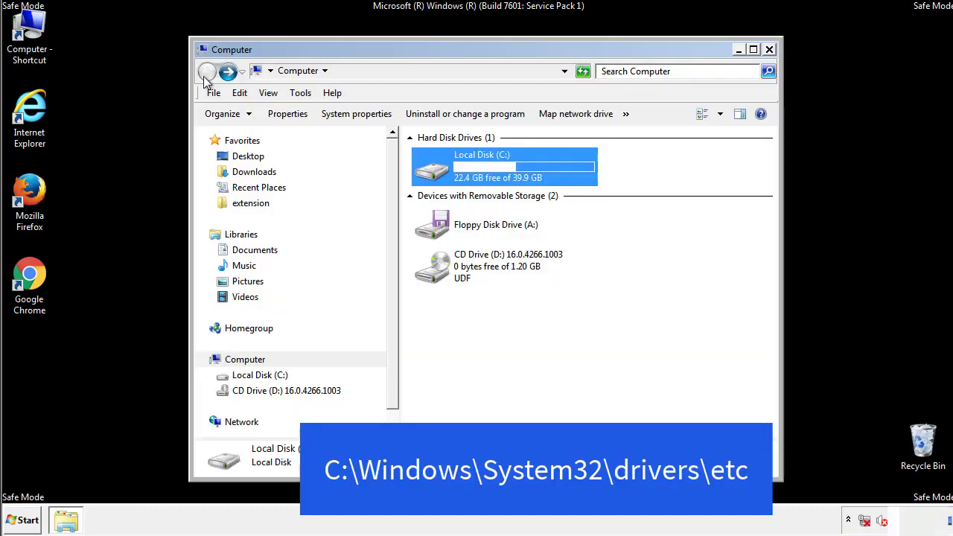
double_click(439, 174)
double_click(434, 273)
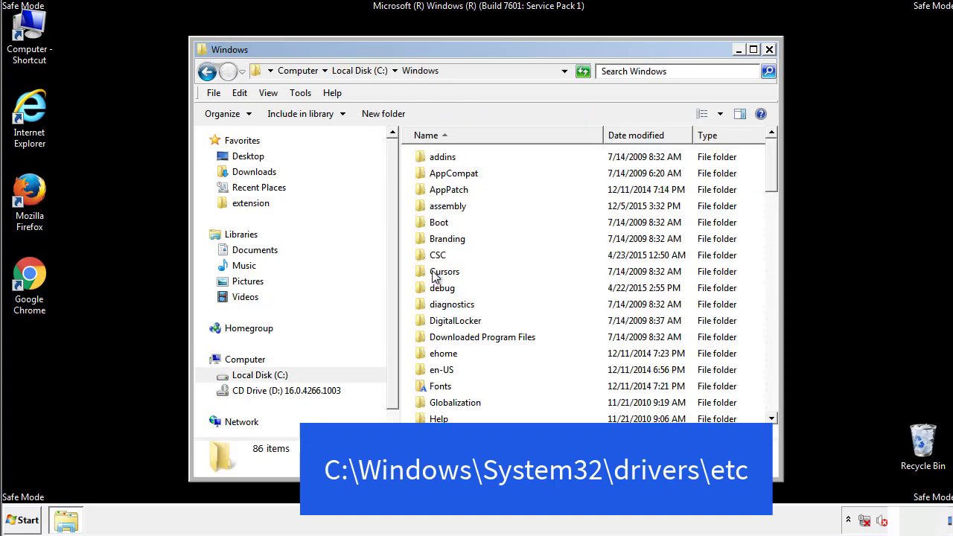
scroll(437, 337, "down", 2)
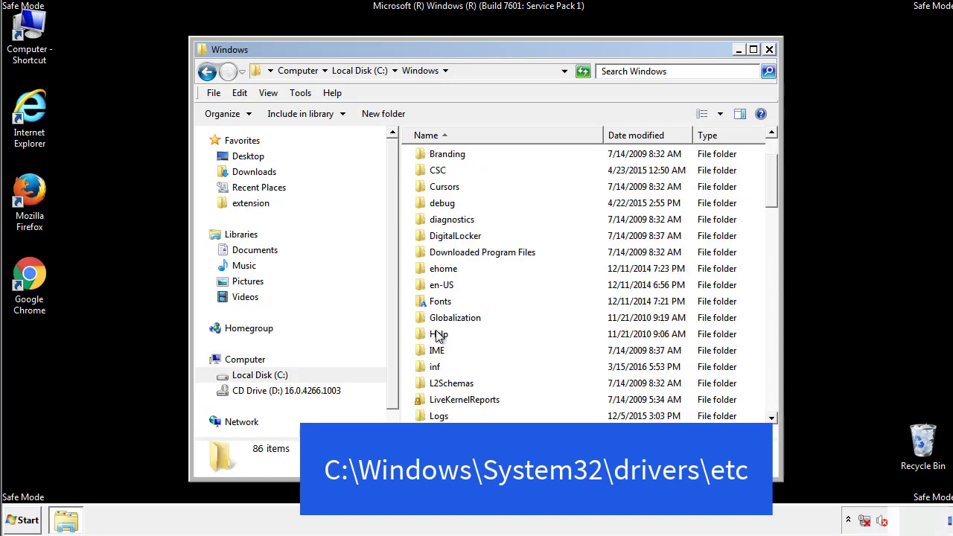
scroll(438, 337, "down", 7)
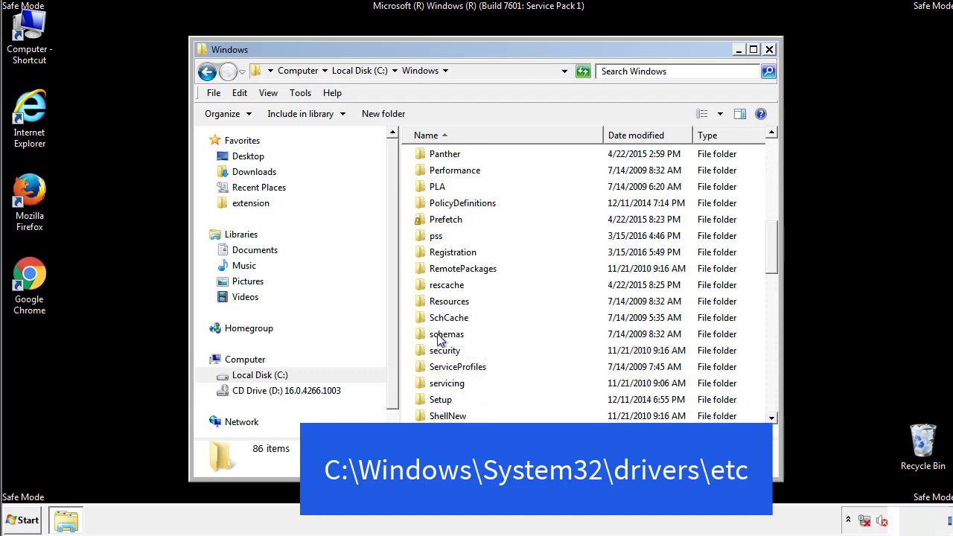
scroll(438, 336, "down", 2)
double_click(451, 384)
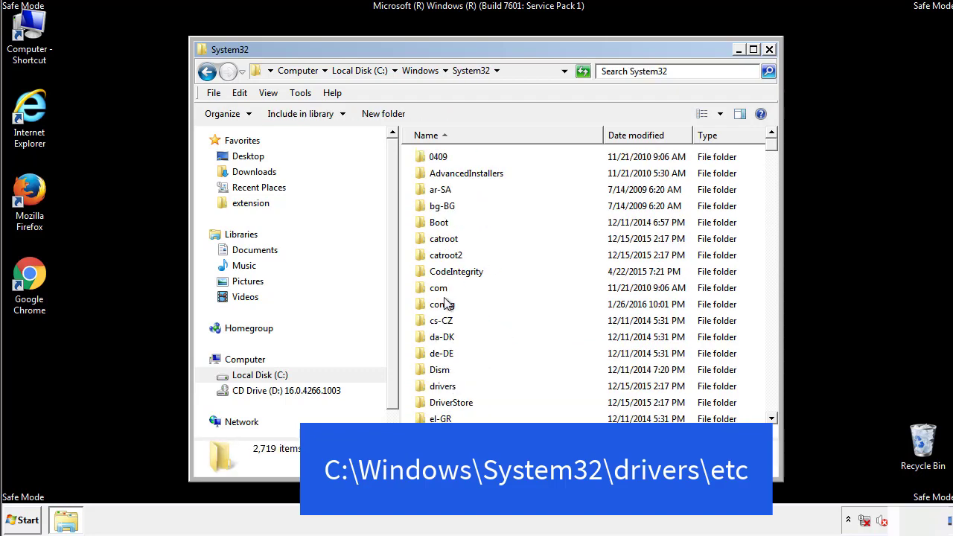
double_click(444, 388)
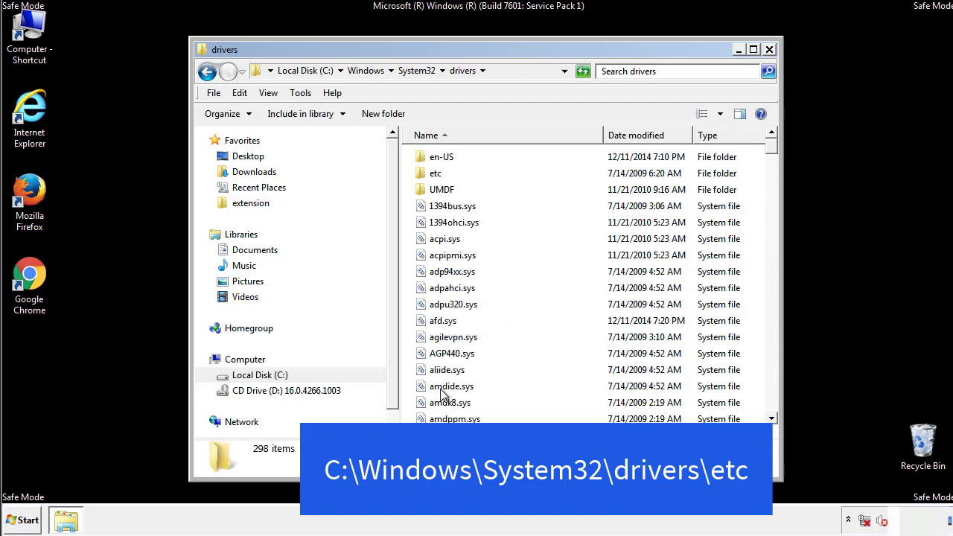
double_click(427, 177)
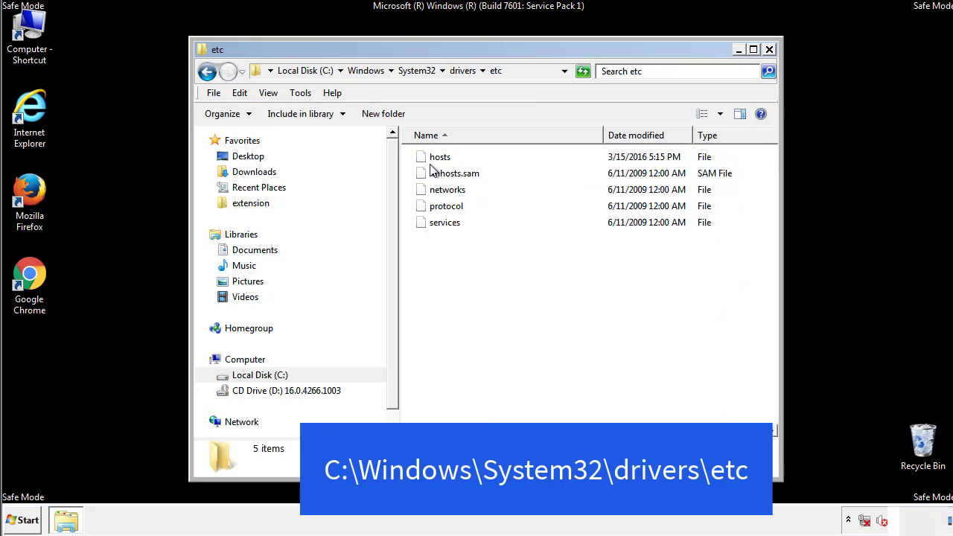
double_click(432, 158)
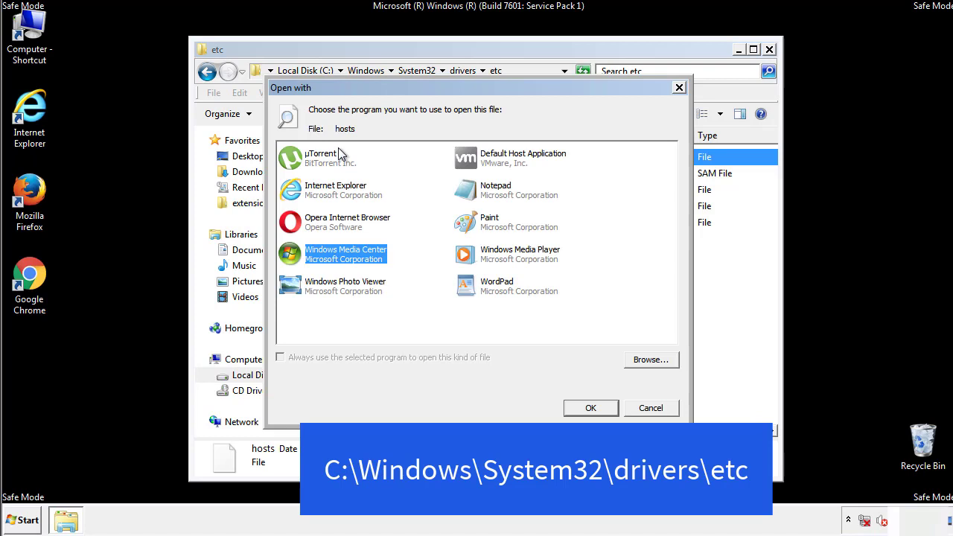
Open the hosts file in Notepad.
left_click(482, 195)
left_click(590, 409)
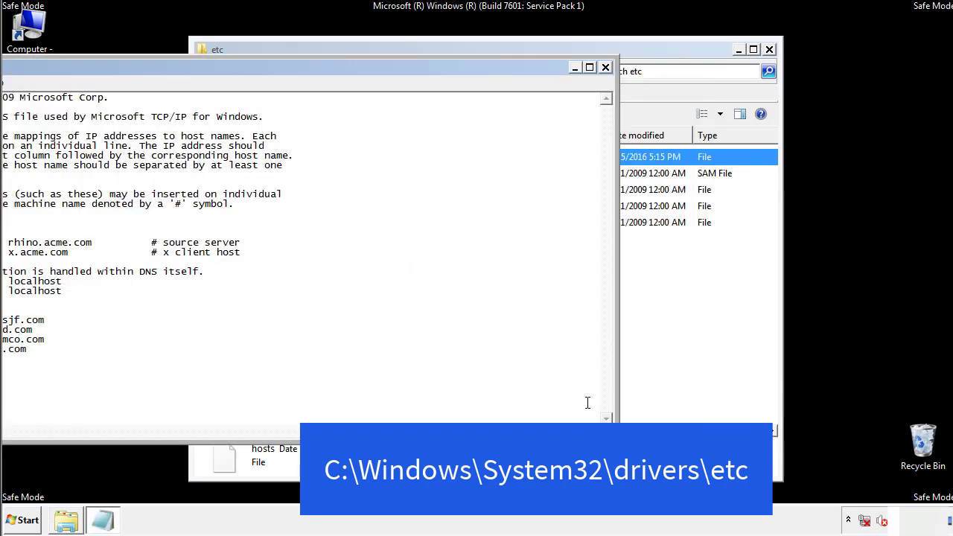
left_click_drag(390, 73, 607, 87)
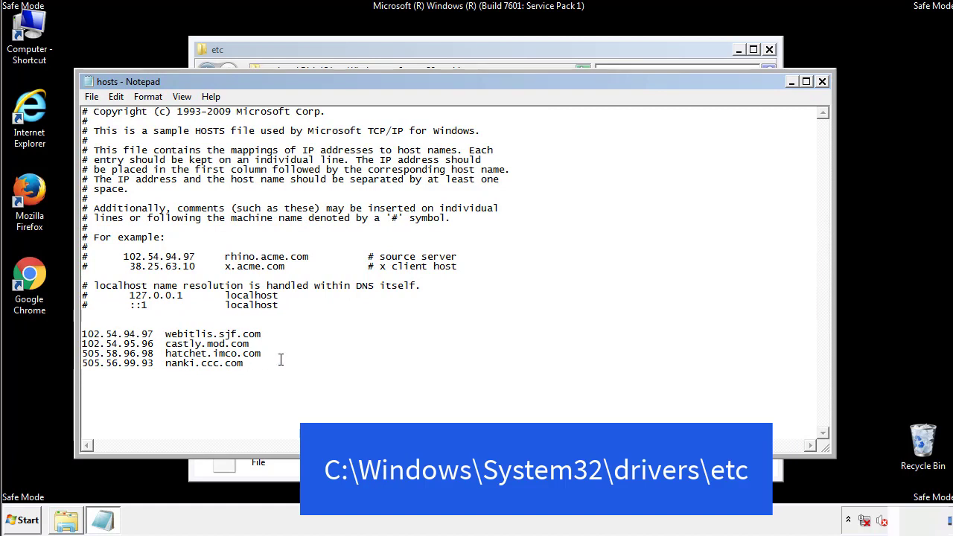
Delete the four added host entries, save the hosts file, and close the etc folder.
left_click_drag(266, 365, 83, 326)
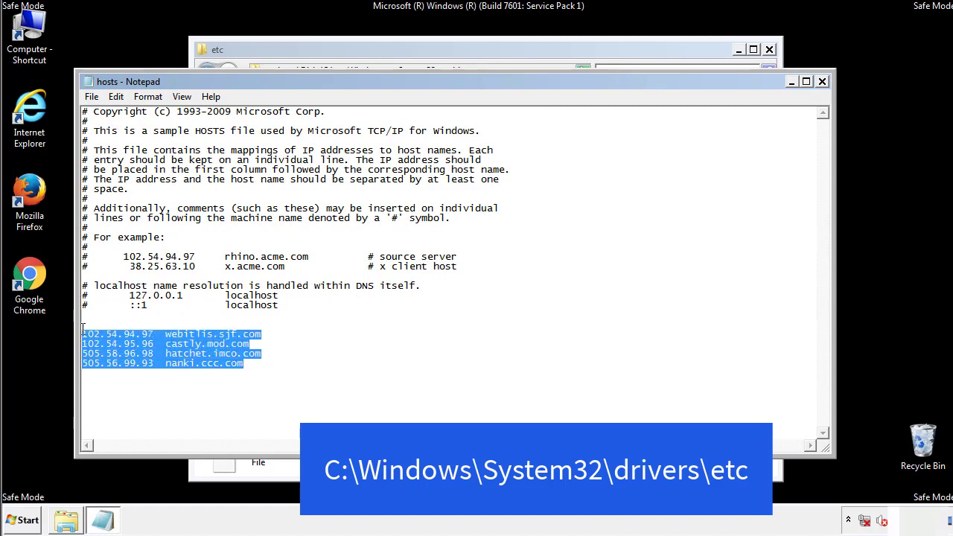
key("Delete")
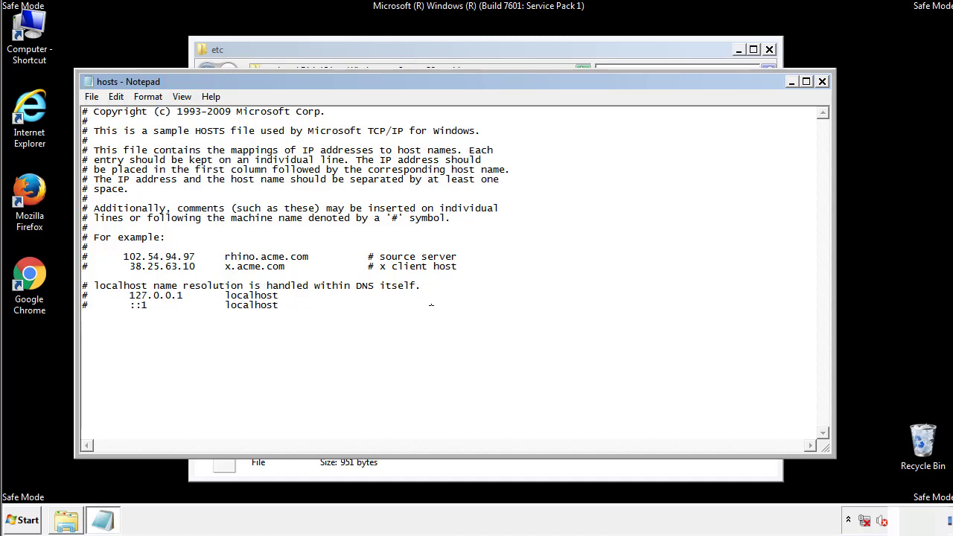
left_click(823, 83)
left_click(420, 274)
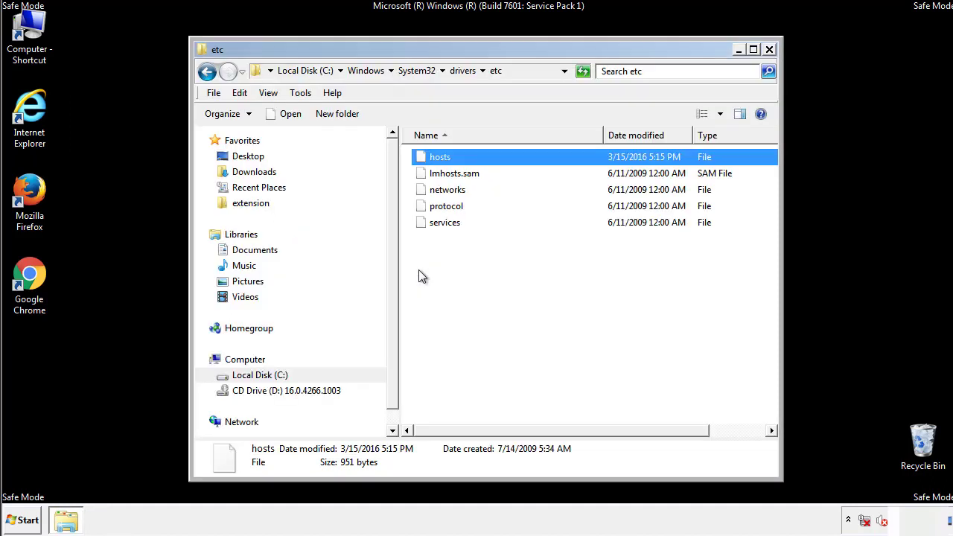
left_click(769, 49)
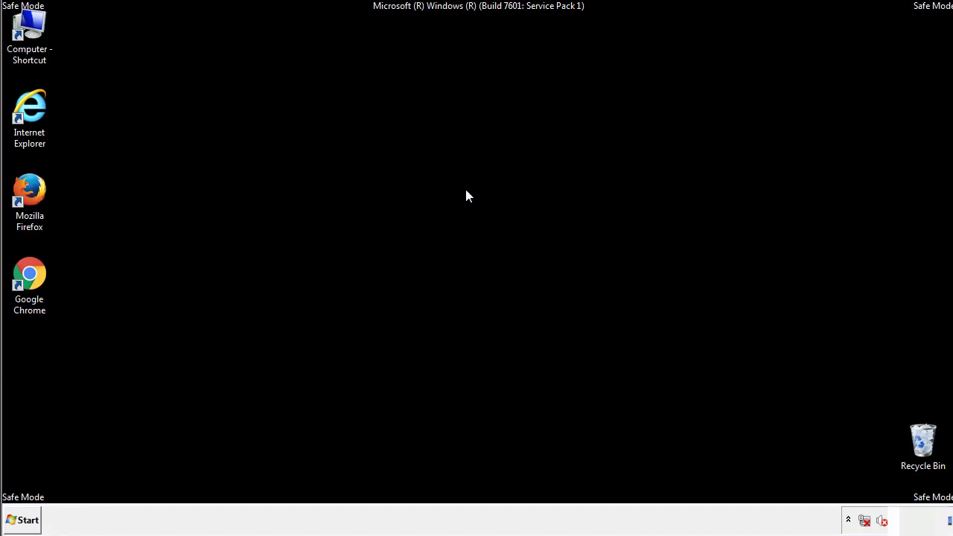
Open the Startup folder from All Programs in its own window.
left_click(23, 521)
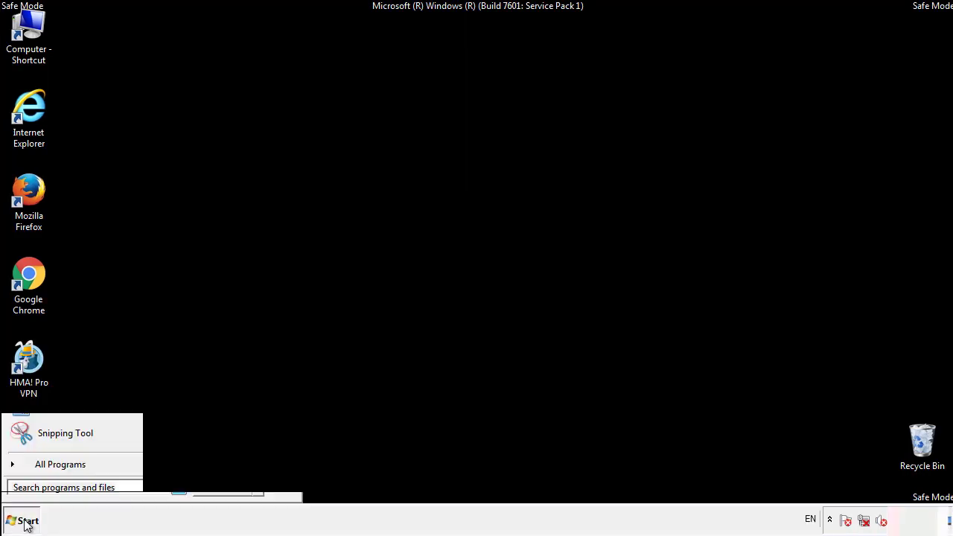
left_click(43, 470)
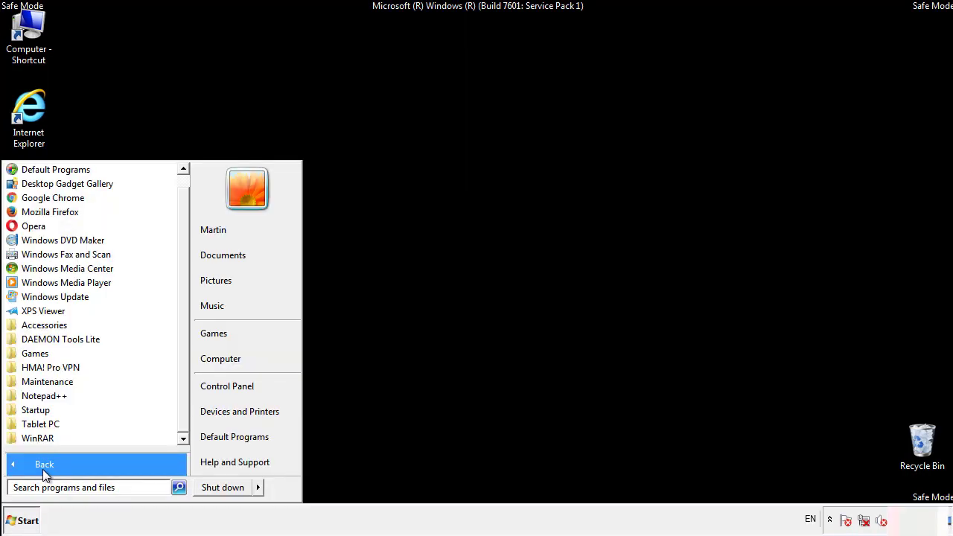
right_click(37, 409)
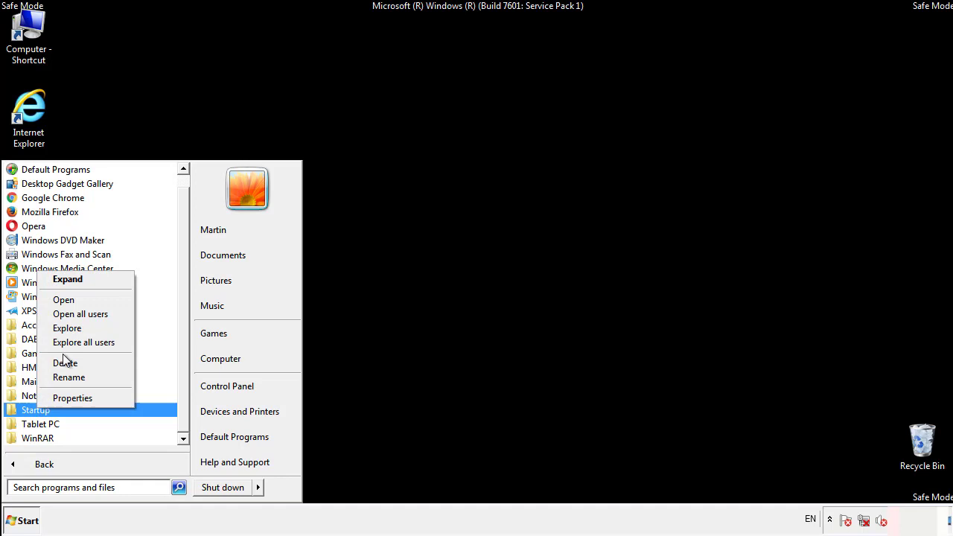
left_click(72, 298)
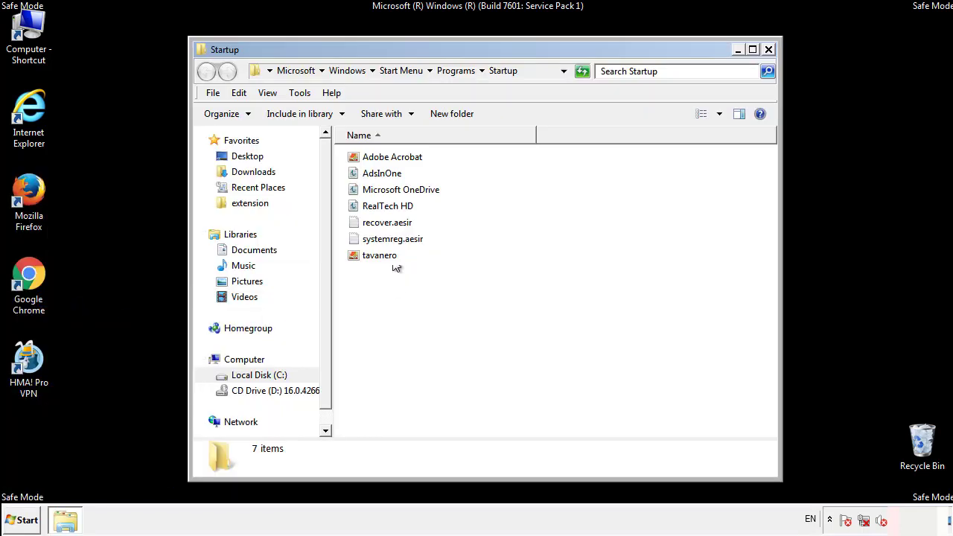
Delete AdsInOne, recover.aesir, systemreg.aesir and tavanero from Startup, then close the folder.
left_click(388, 174)
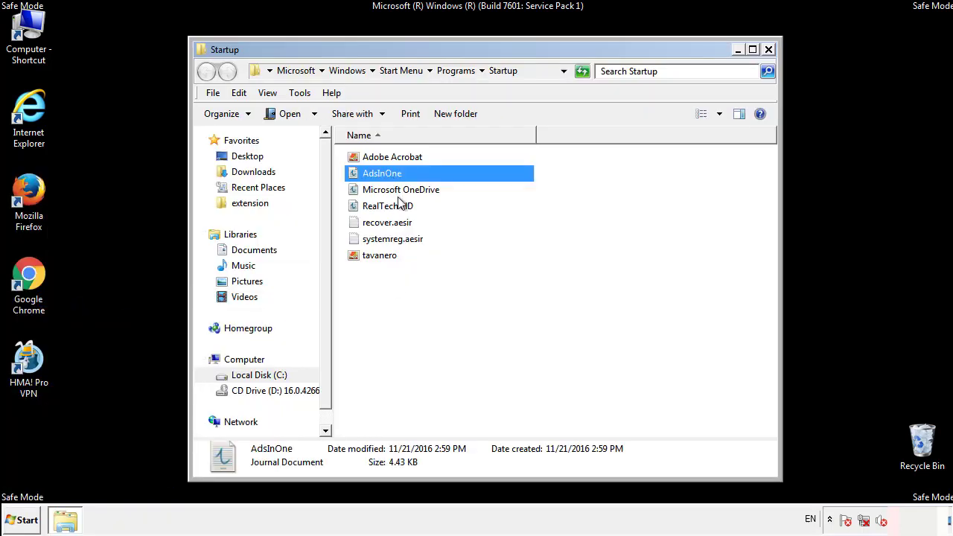
left_click(388, 225, "ctrl")
left_click(395, 240, "ctrl")
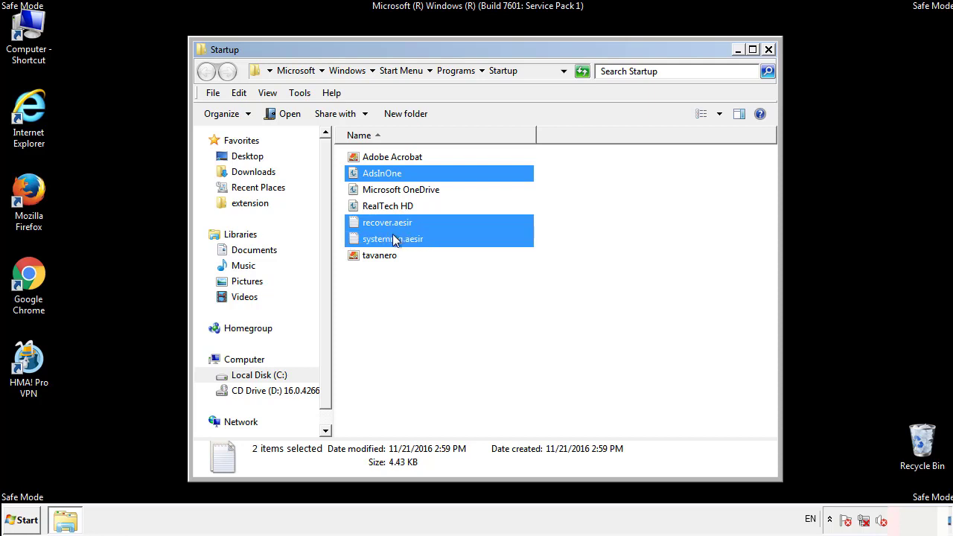
left_click(381, 255, "ctrl")
right_click(377, 256)
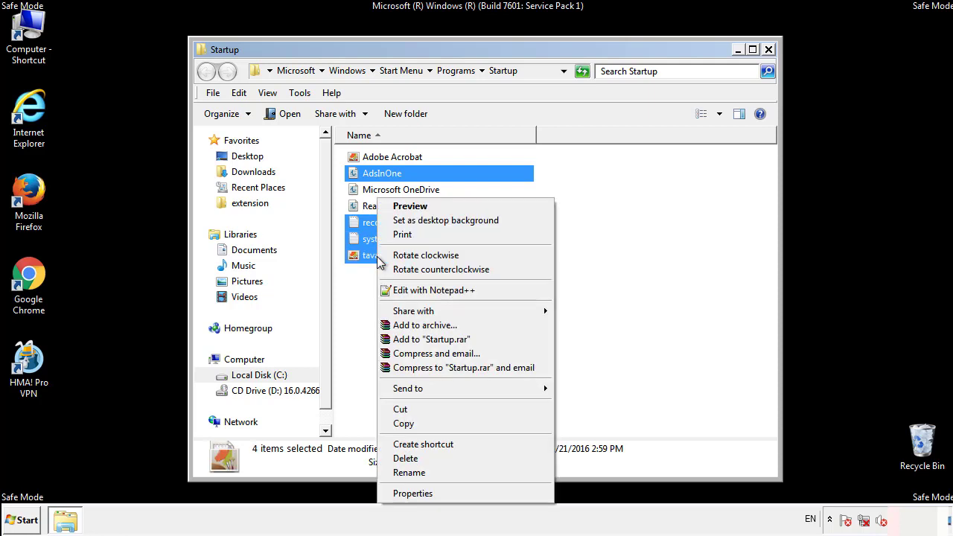
left_click(404, 458)
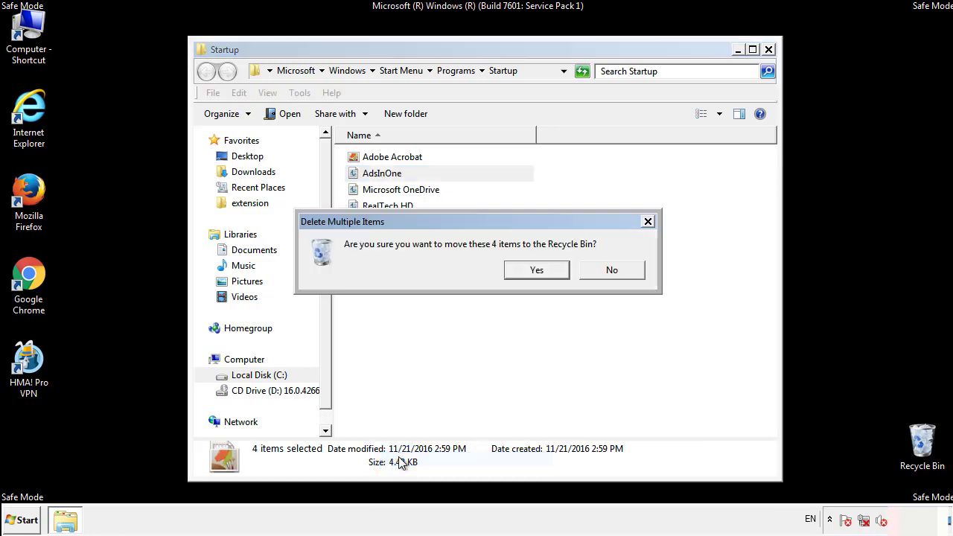
left_click(524, 272)
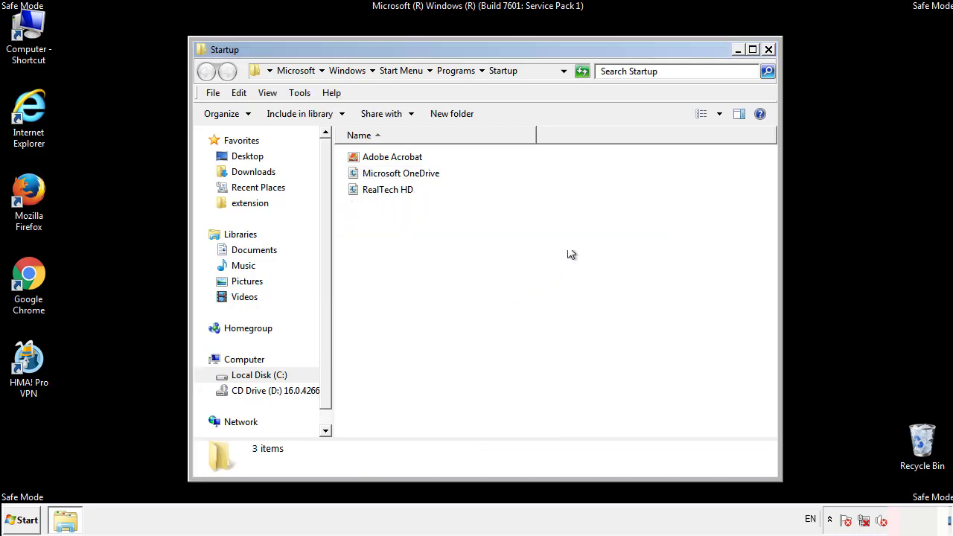
left_click(770, 52)
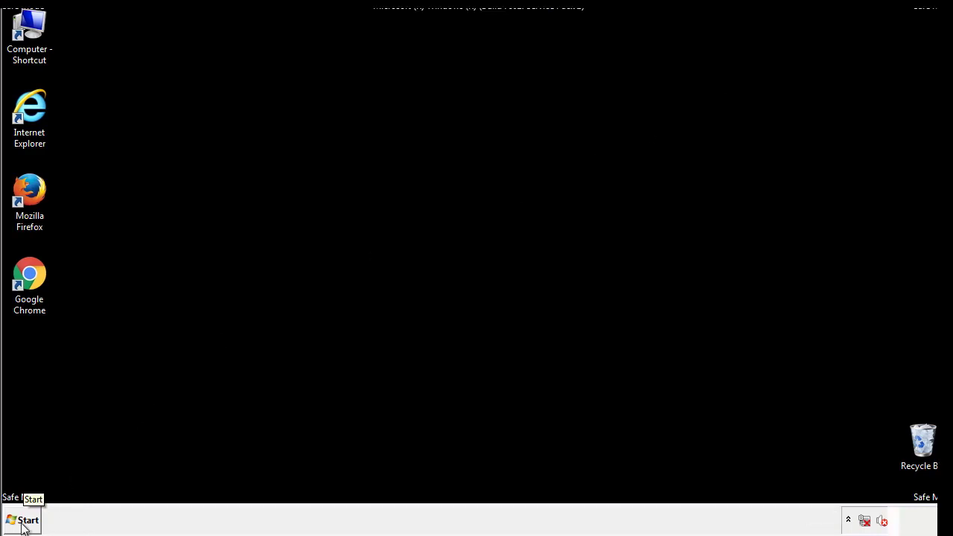
left_click(22, 521)
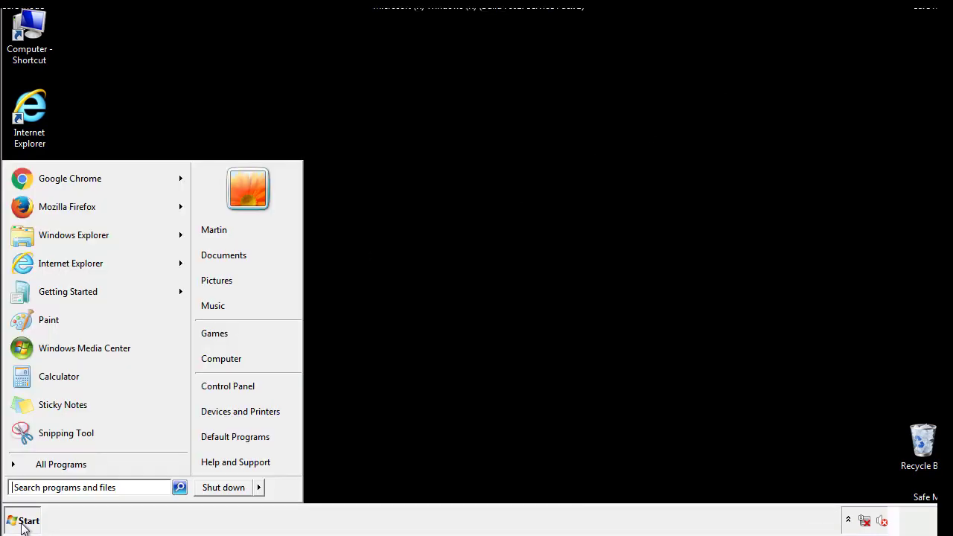
left_click(66, 491)
Launch regedit and expand HKEY_LOCAL_MACHINE\SOFTWARE\Microsoft\Windows\CurrentVersion.
type("reged")
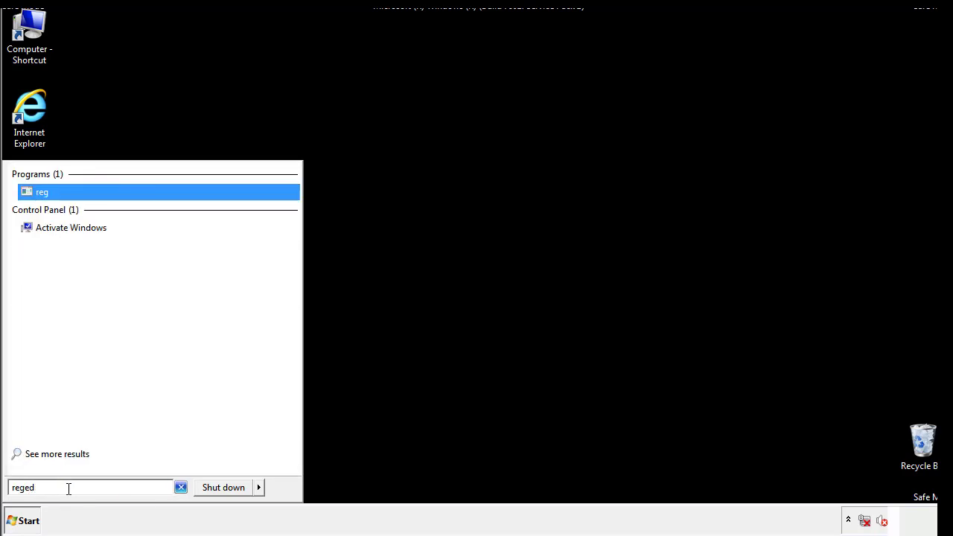
type("it")
key("Return")
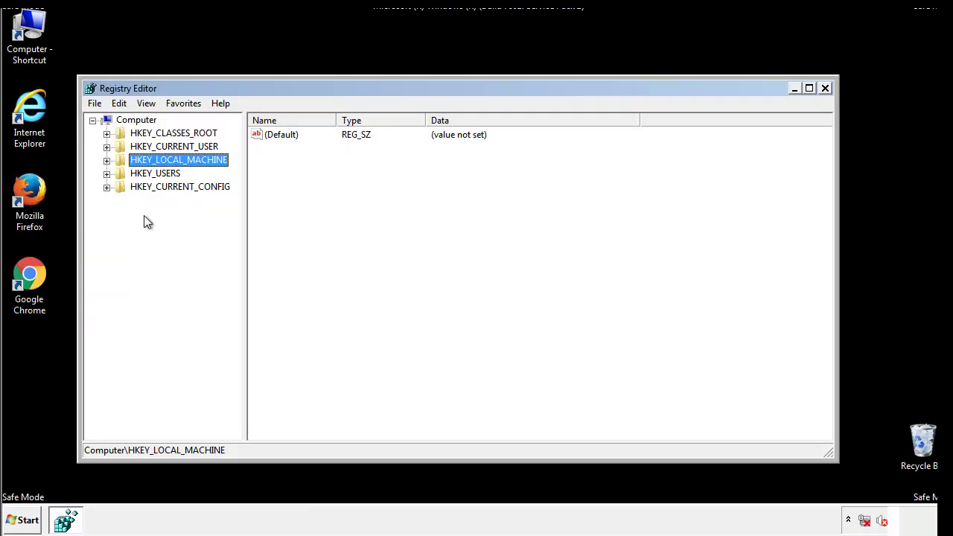
left_click(107, 160)
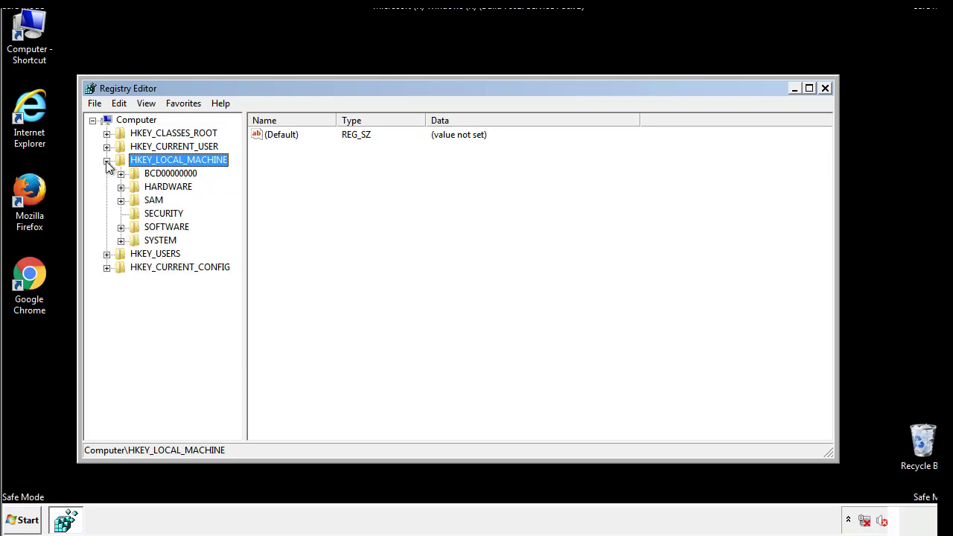
left_click(121, 227)
left_click_drag(235, 219, 236, 246)
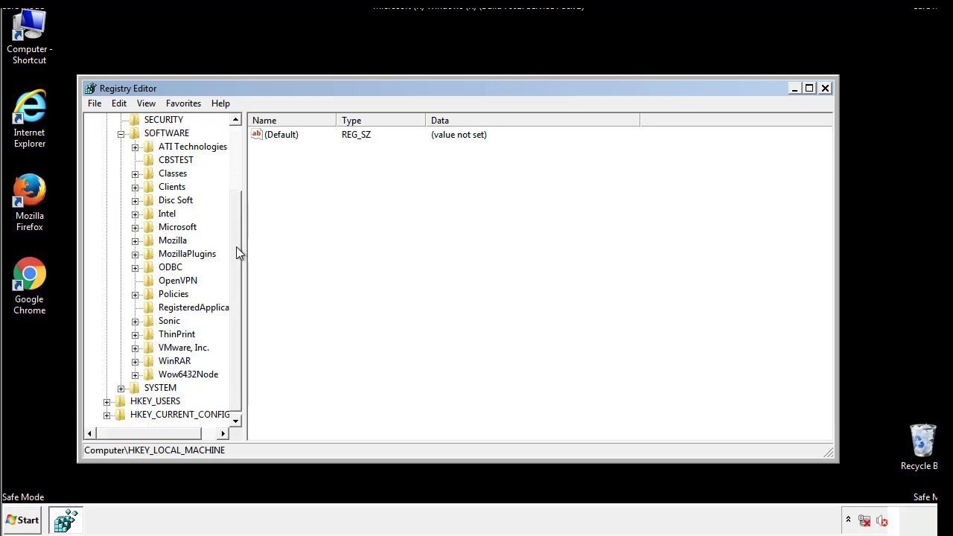
left_click(134, 227)
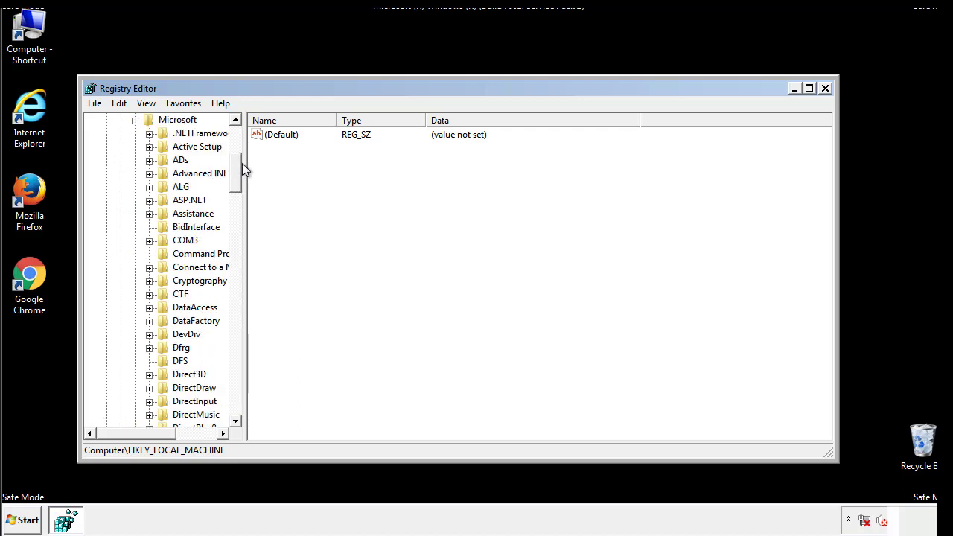
mouse_move(235, 182)
left_mouse_down()
mouse_move(236, 396)
mouse_move(237, 387)
left_mouse_up()
left_click(149, 227)
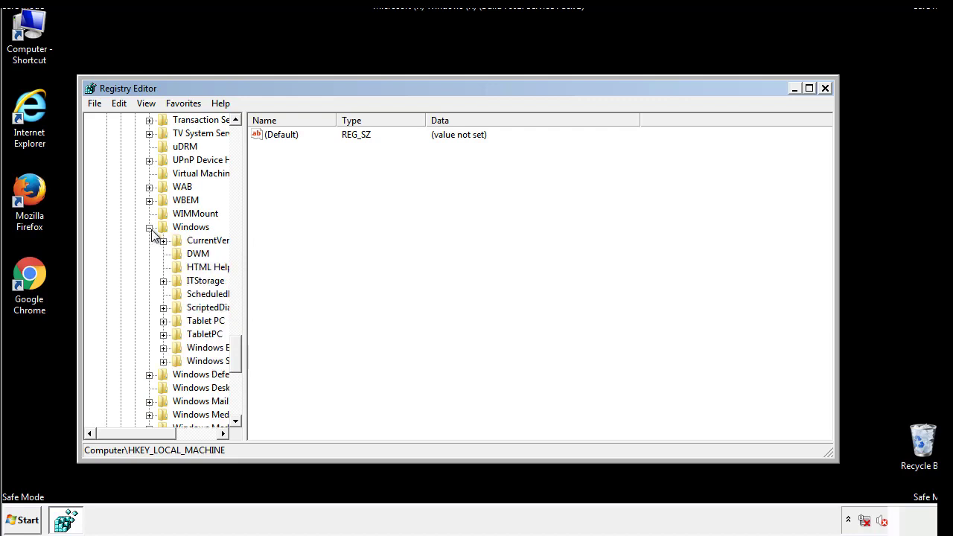
left_click_drag(130, 432, 152, 438)
left_click(123, 240)
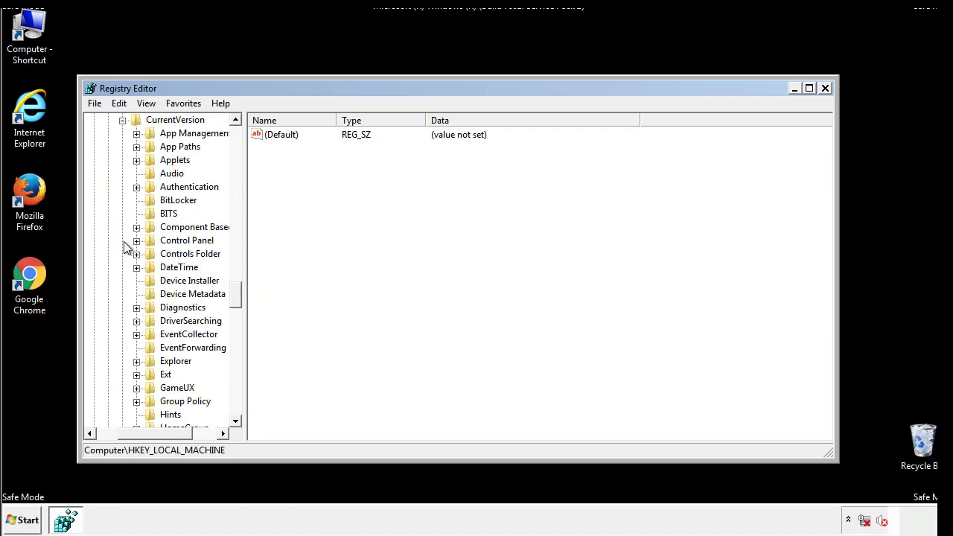
left_click_drag(242, 295, 237, 344)
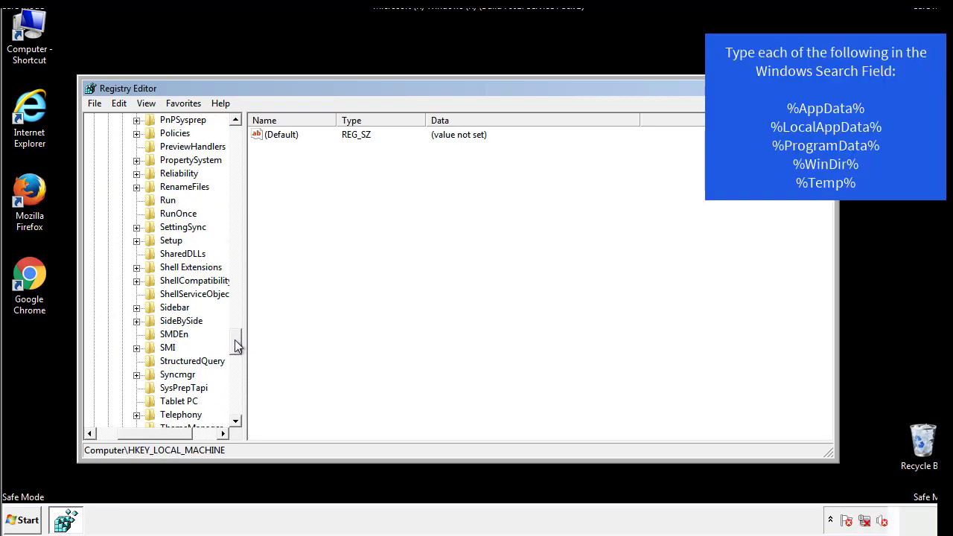
Delete the tappi.loc value from HKEY_LOCAL_MACHINE's CurrentVersion\Run key.
left_click(158, 202)
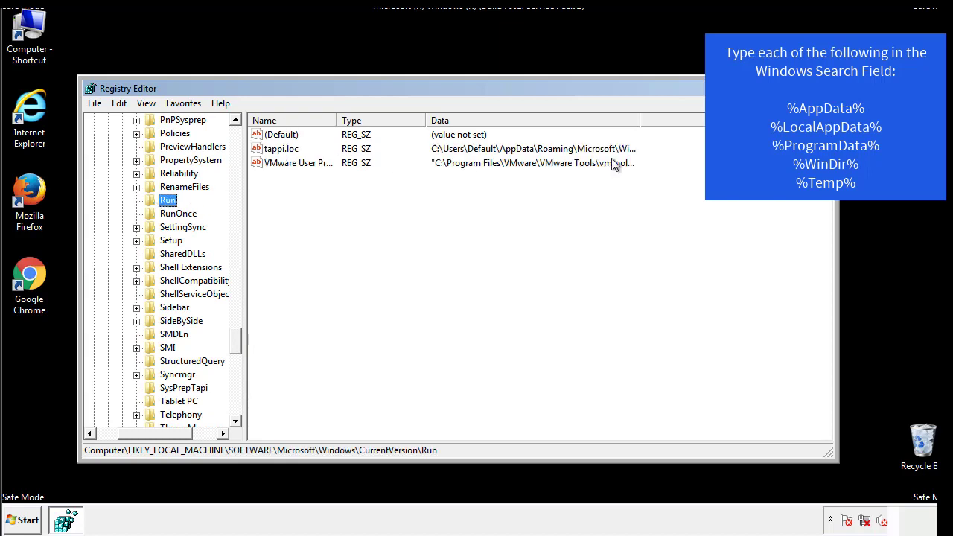
right_click(277, 152)
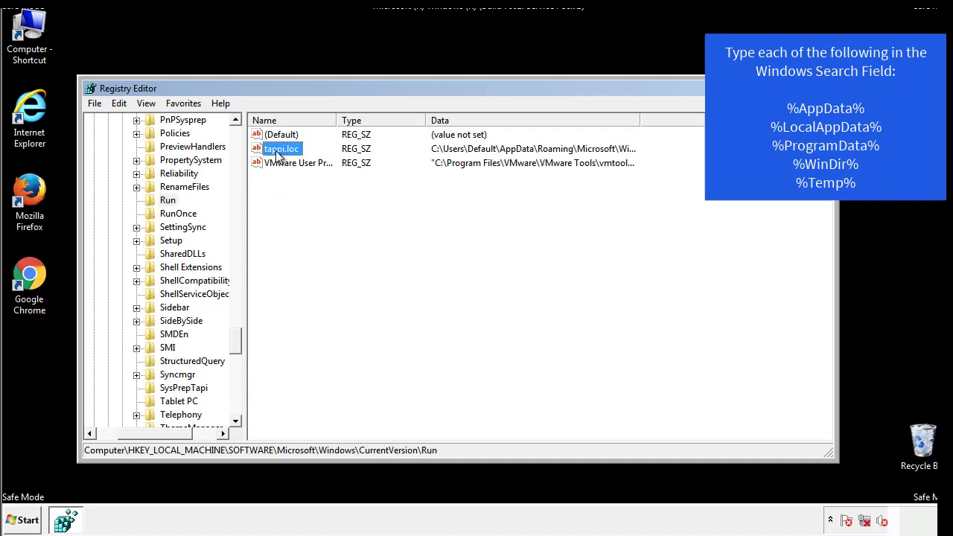
left_click(298, 193)
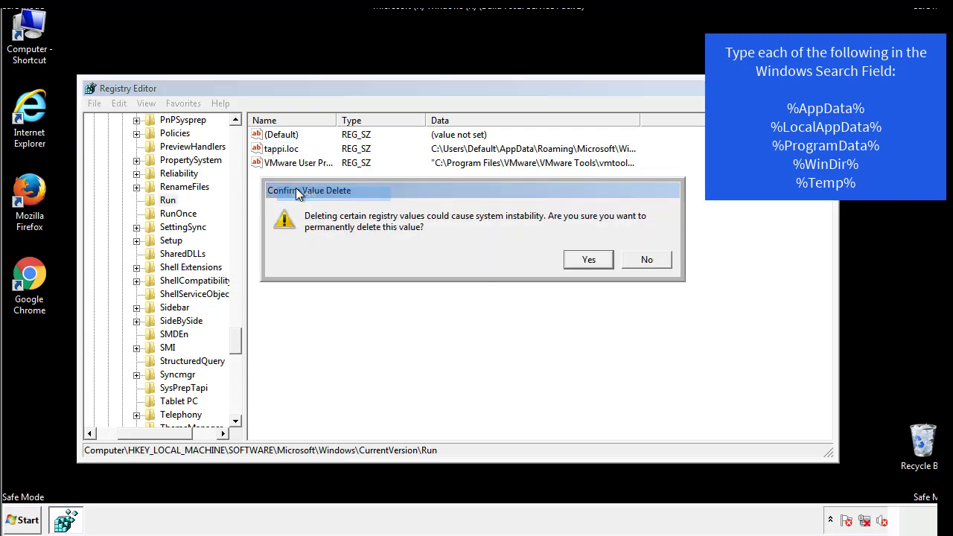
left_click(580, 259)
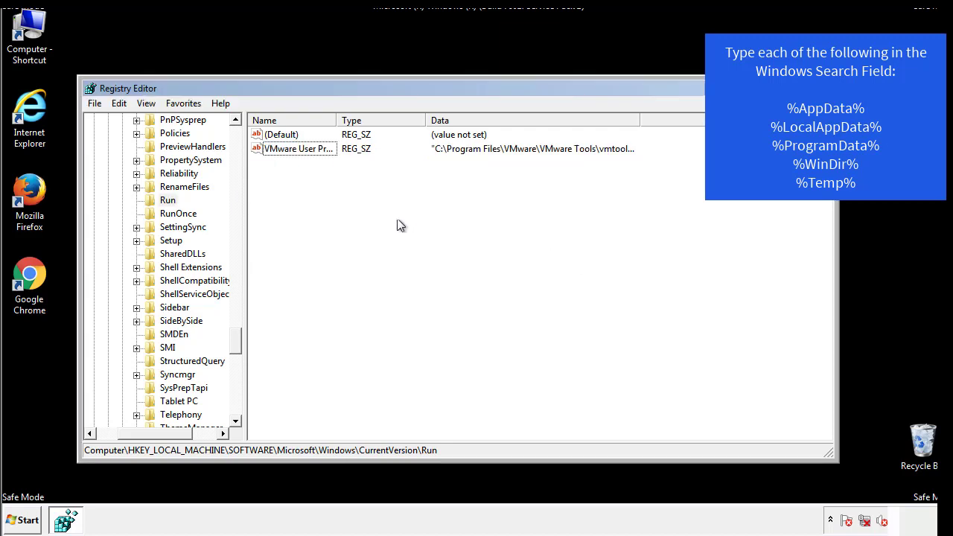
left_click_drag(233, 334, 236, 404)
left_click_drag(160, 434, 116, 444)
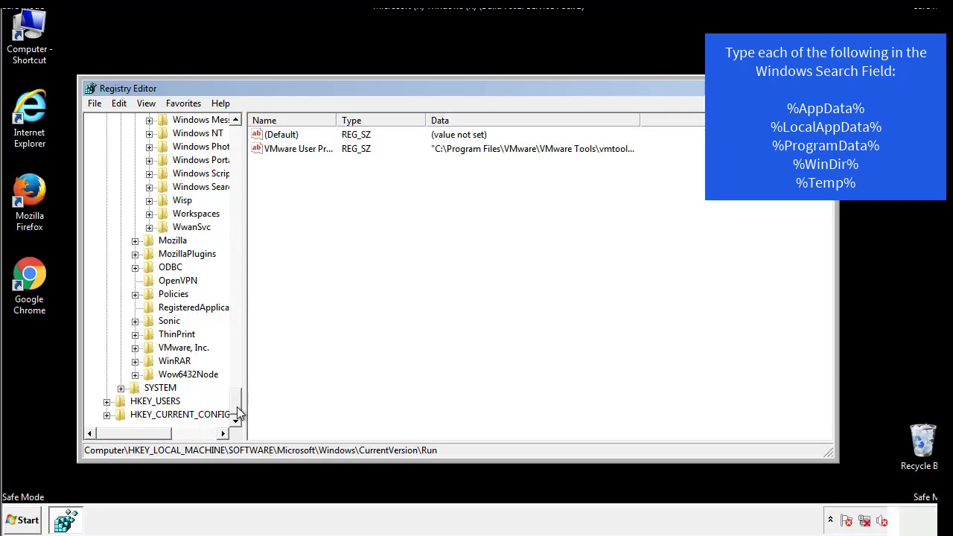
left_click_drag(237, 411, 245, 147)
Collapse HKEY_LOCAL_MACHINE and expand HKEY_CURRENT_USER down to Software\Microsoft.
left_click(107, 160)
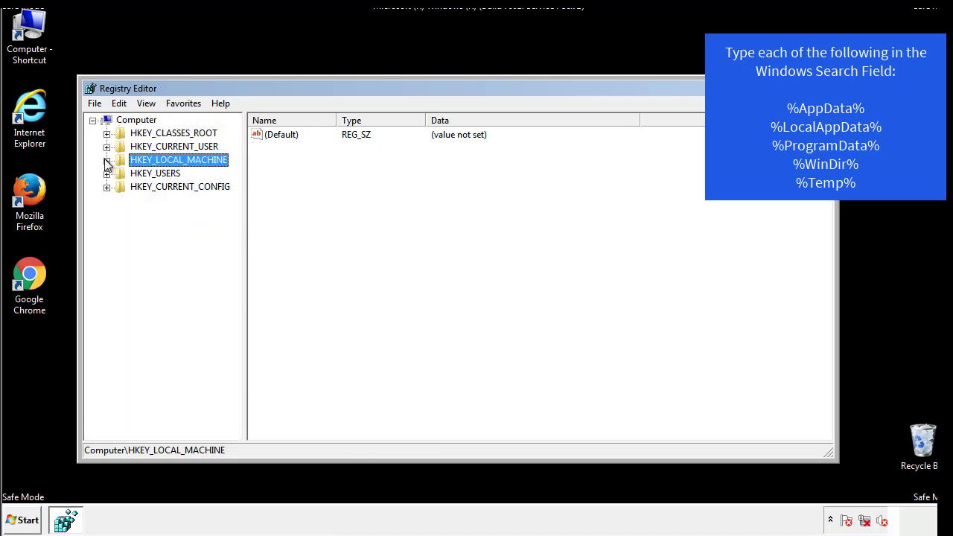
left_click(107, 147)
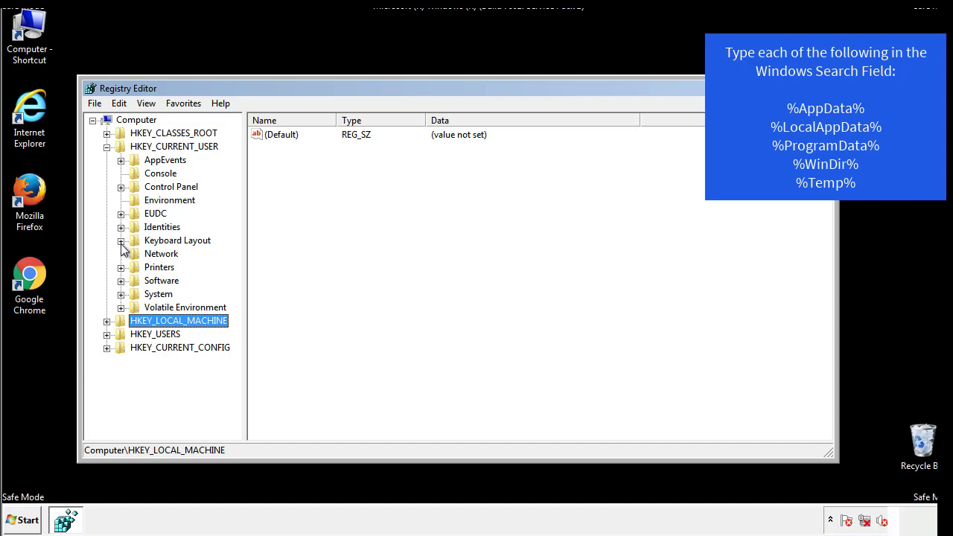
left_click(122, 281)
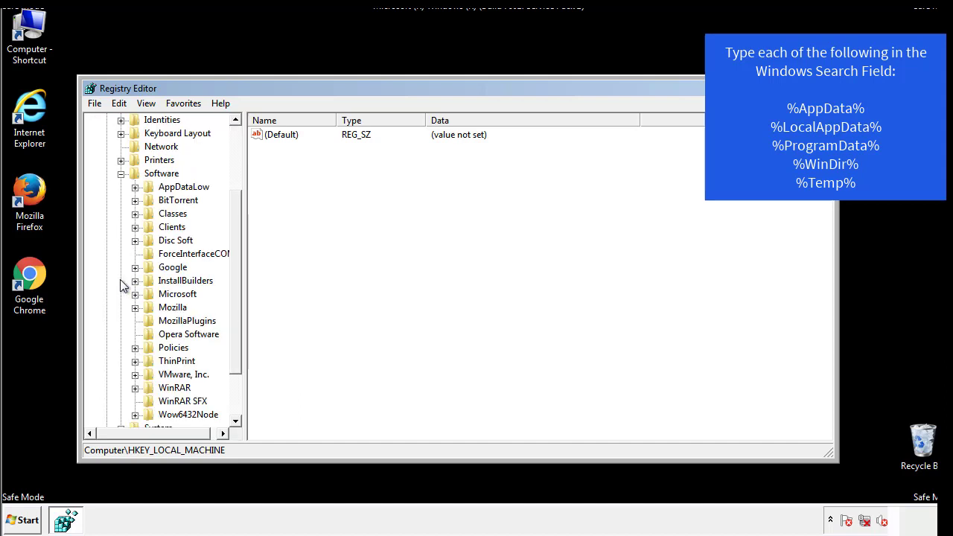
left_click_drag(234, 270, 234, 284)
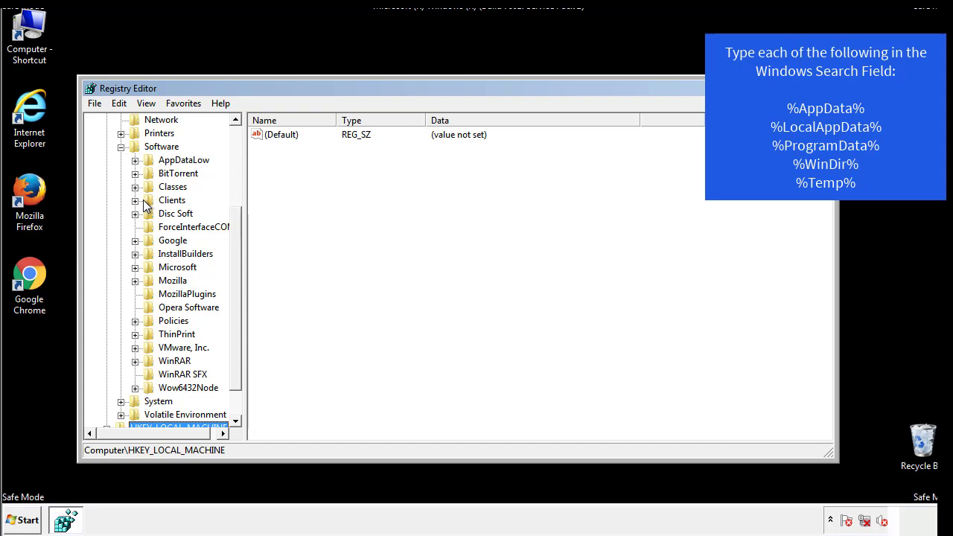
left_click(134, 270)
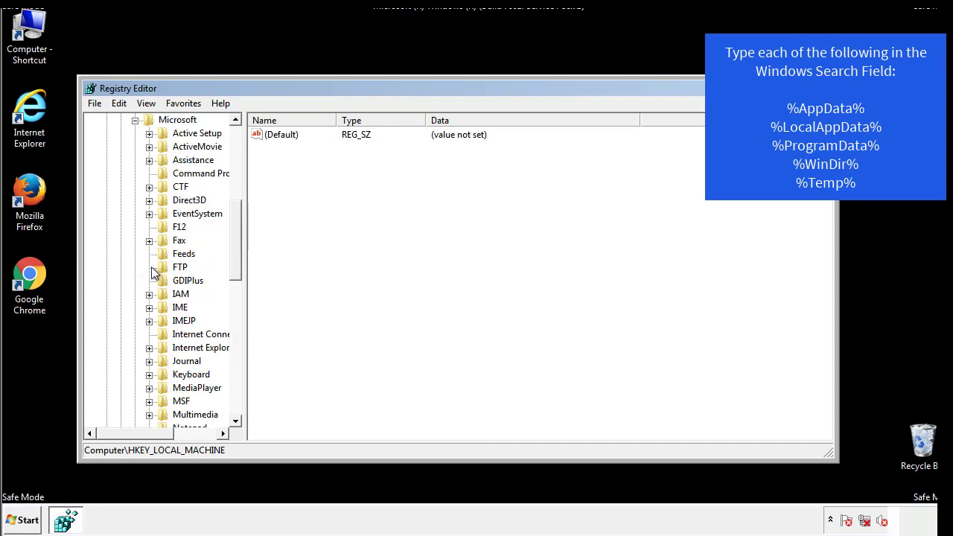
left_click_drag(234, 217, 235, 310)
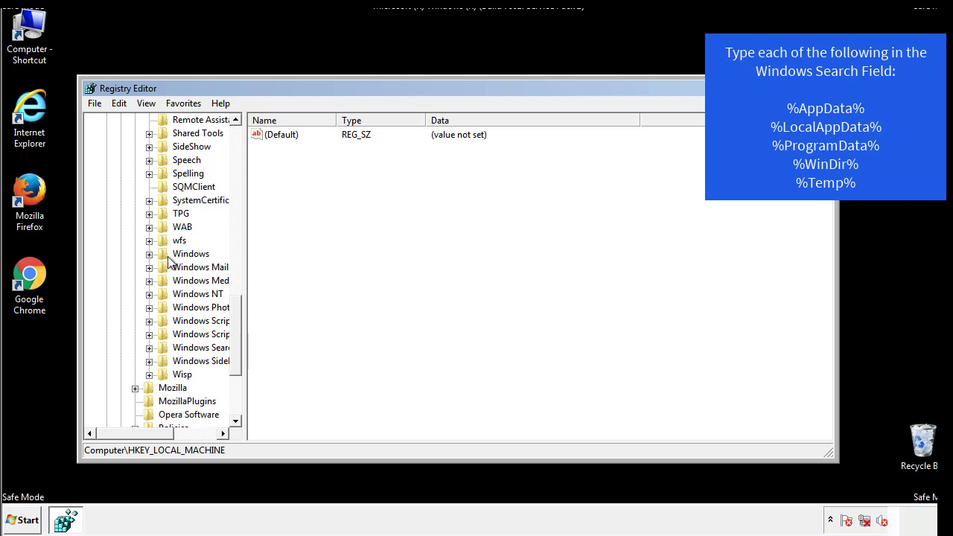
Open HKCU's Windows\CurrentVersion\Run key and inspect its DAEMON Tools startup entry.
left_click(150, 254)
left_click(164, 267)
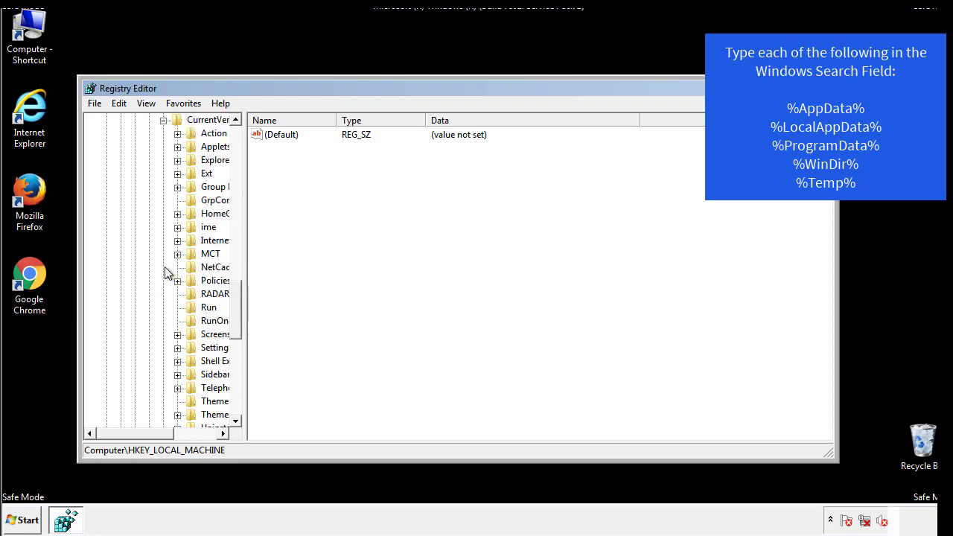
left_click_drag(144, 435, 167, 433)
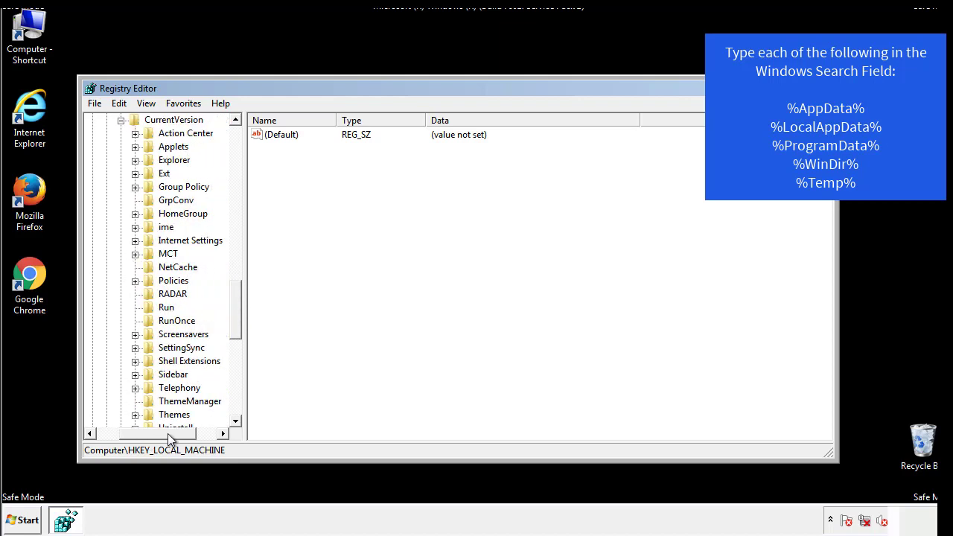
left_click(165, 308)
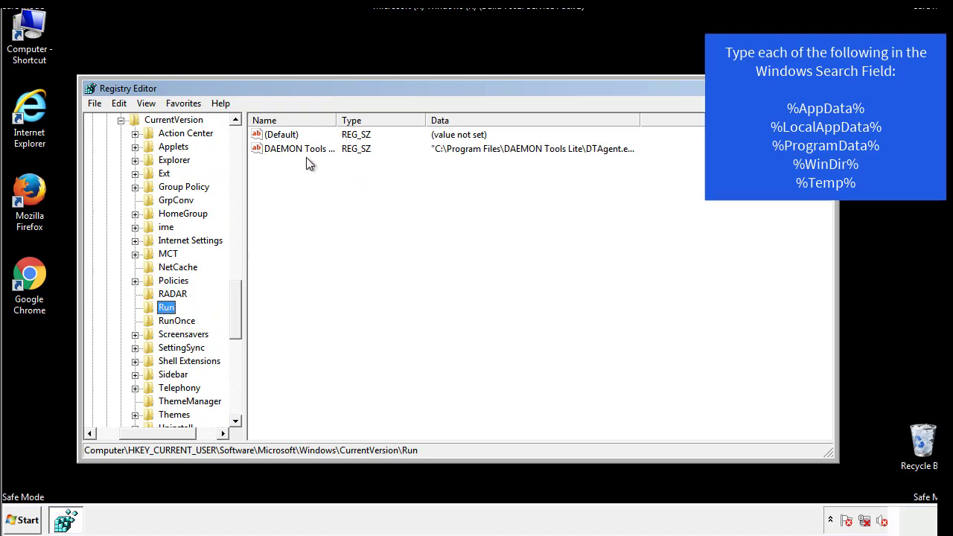
left_click(410, 176)
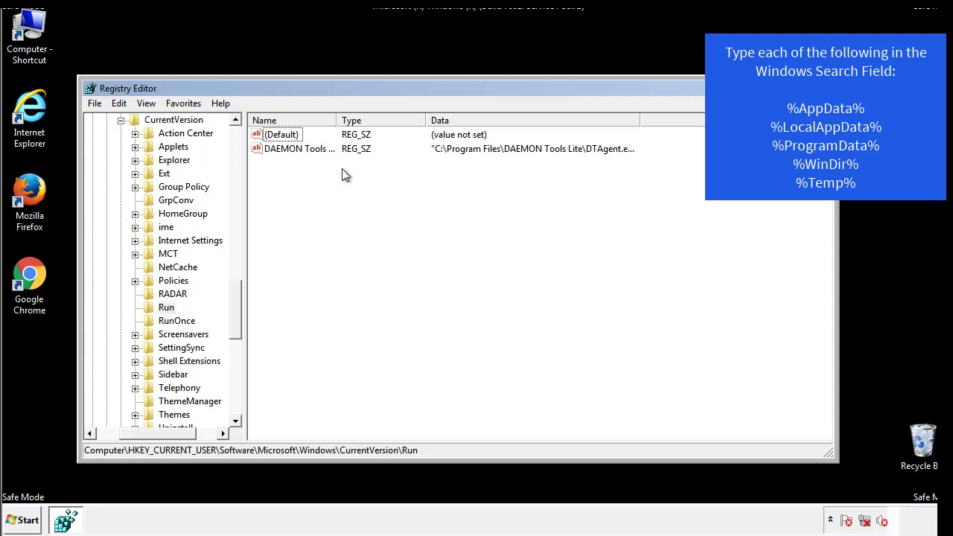
left_click_drag(158, 432, 138, 438)
left_click_drag(241, 323, 236, 310)
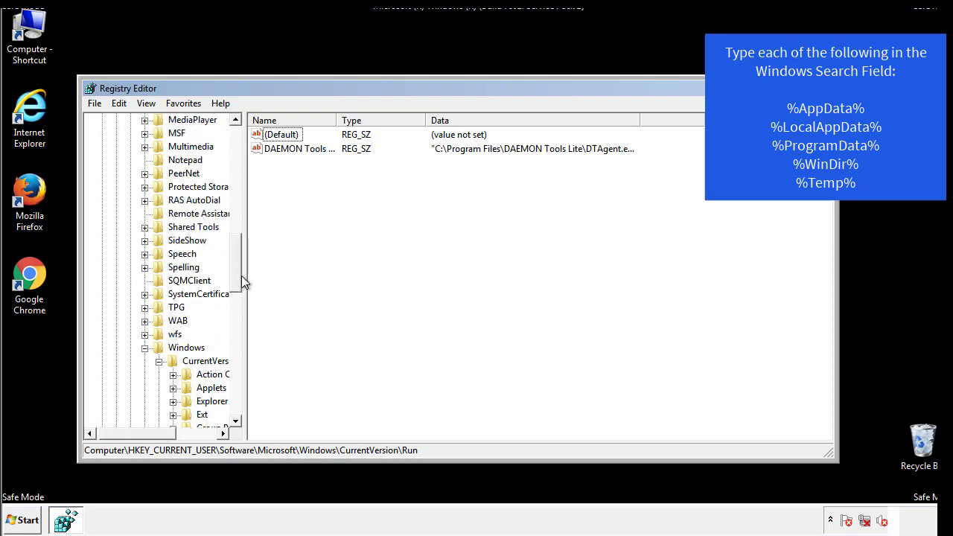
Collapse the Windows key and search the registry for '%tem'.
left_click(145, 347)
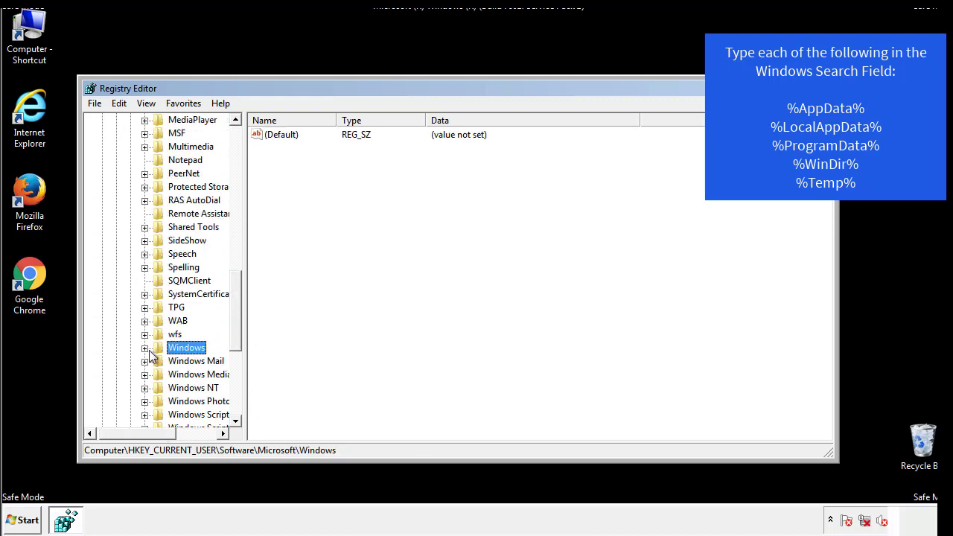
left_click_drag(239, 331, 240, 184)
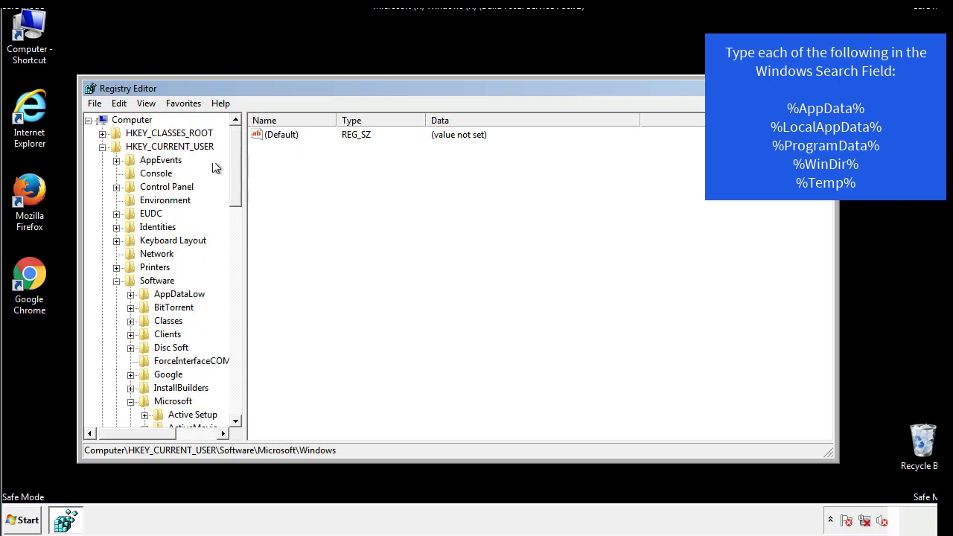
left_click(121, 105)
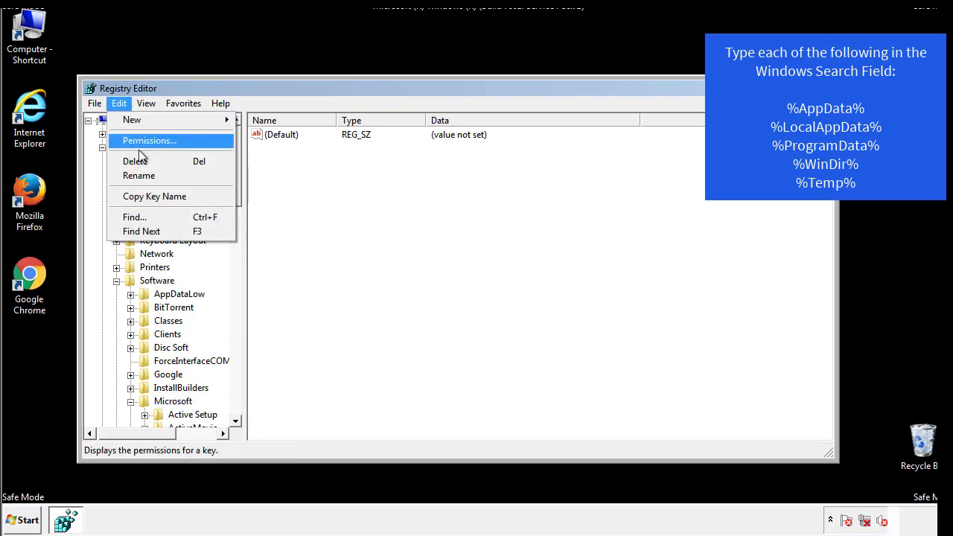
left_click(128, 216)
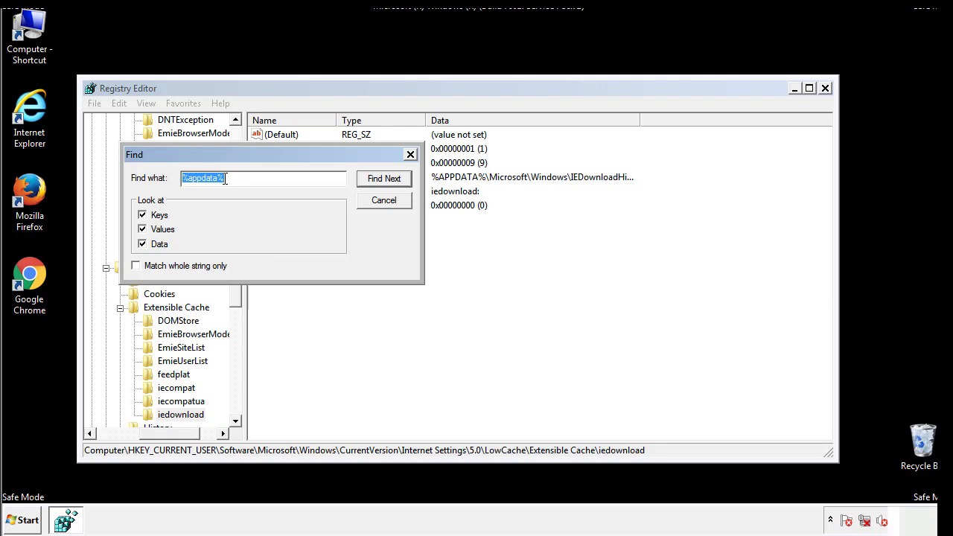
type("%temp%")
key("Return")
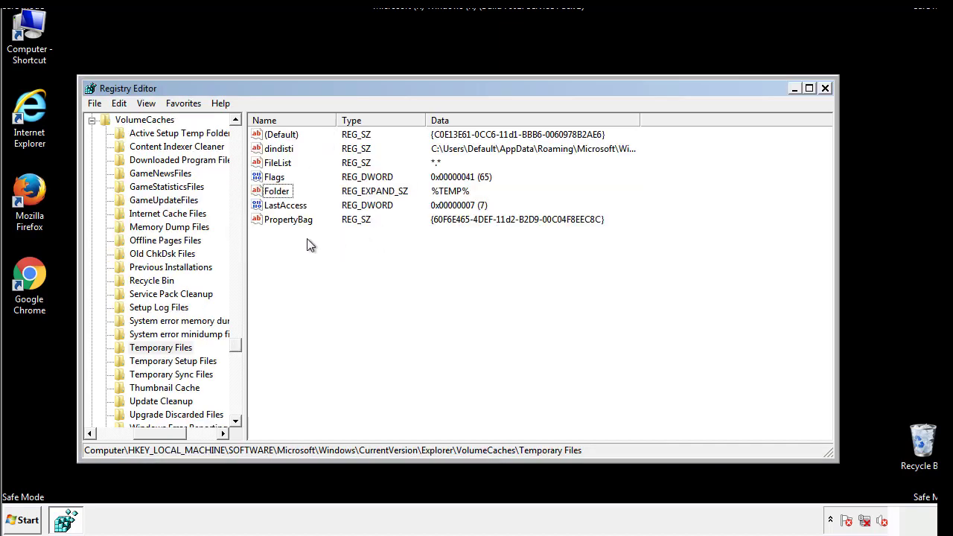
Delete all six values of the found Temporary Files key, leaving only (Default).
left_click_drag(305, 239, 270, 137)
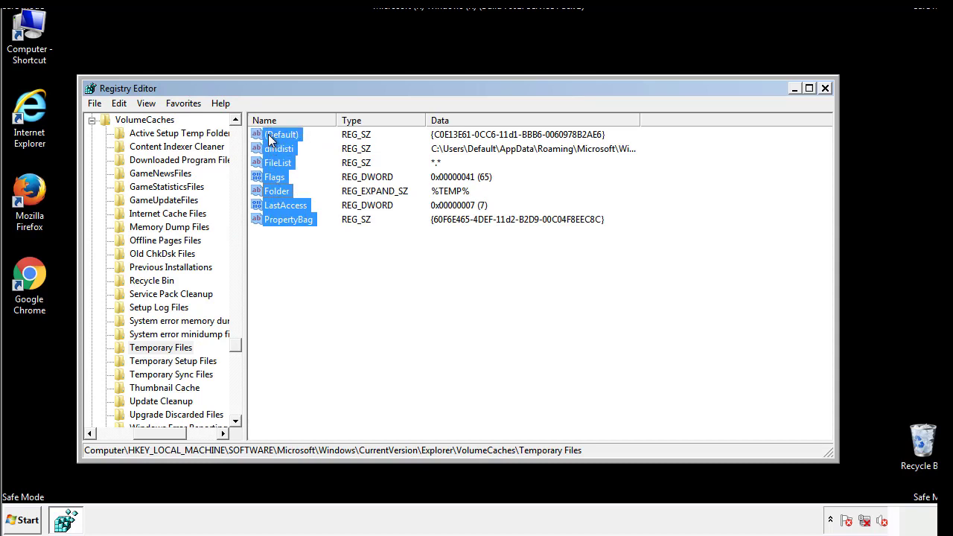
right_click(270, 137)
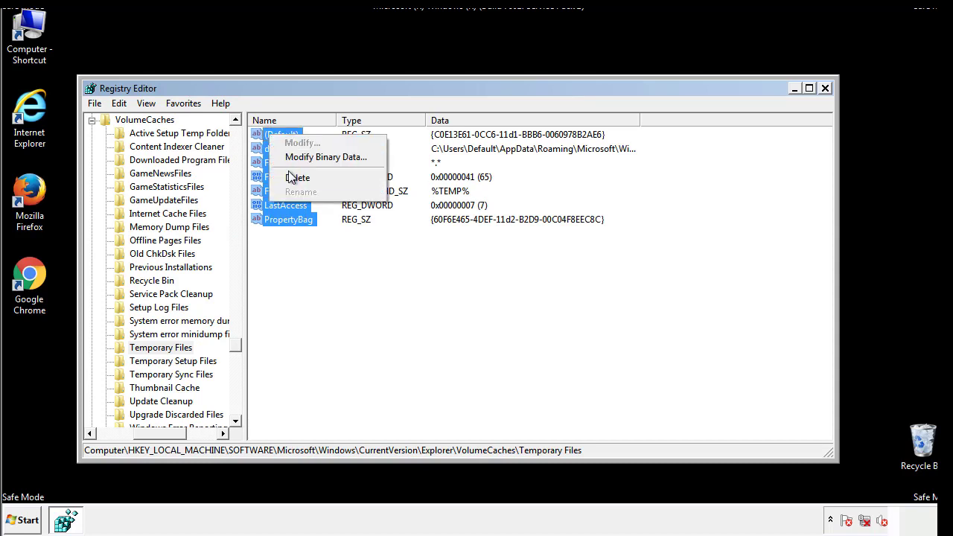
left_click(296, 178)
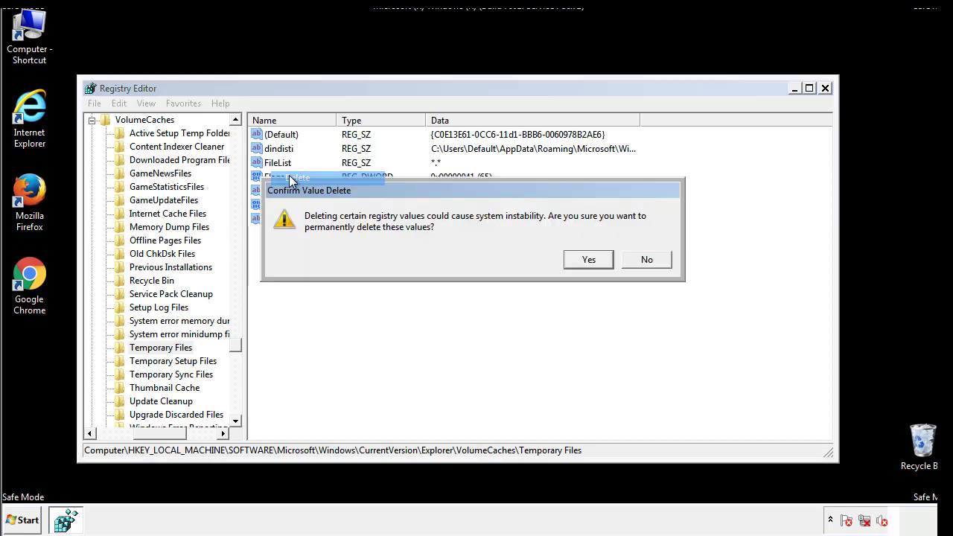
left_click(590, 260)
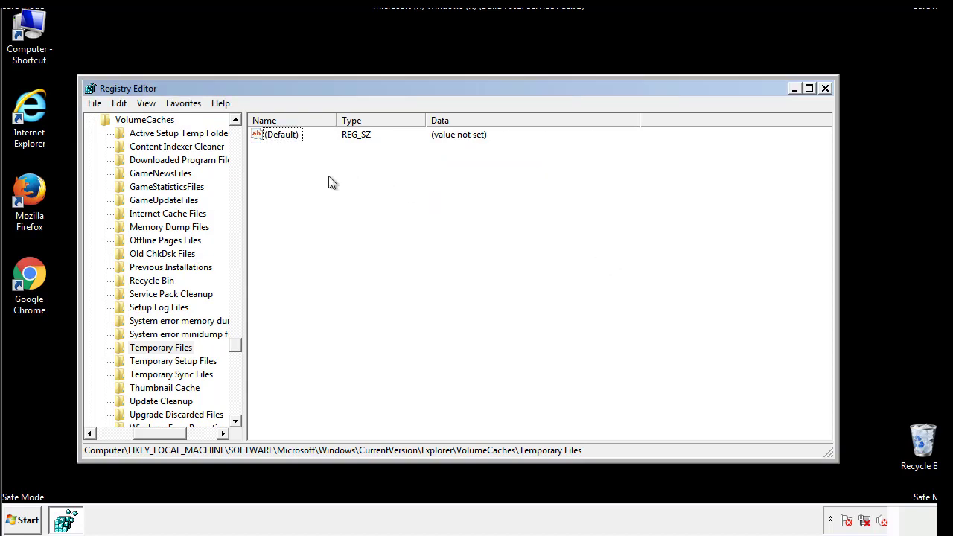
Close Registry Editor, turn off Safe boot in msconfig, apply it, and restart Windows.
left_click(826, 89)
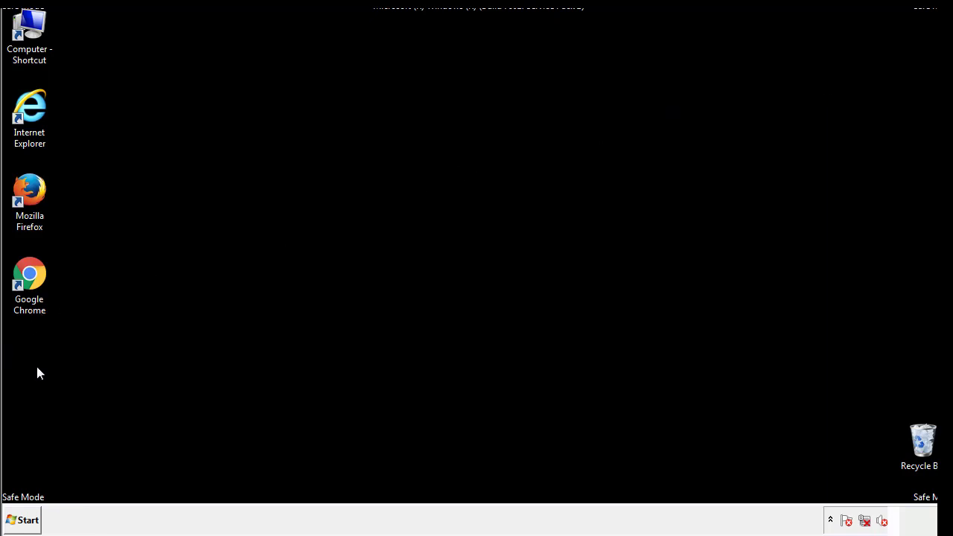
left_click(23, 524)
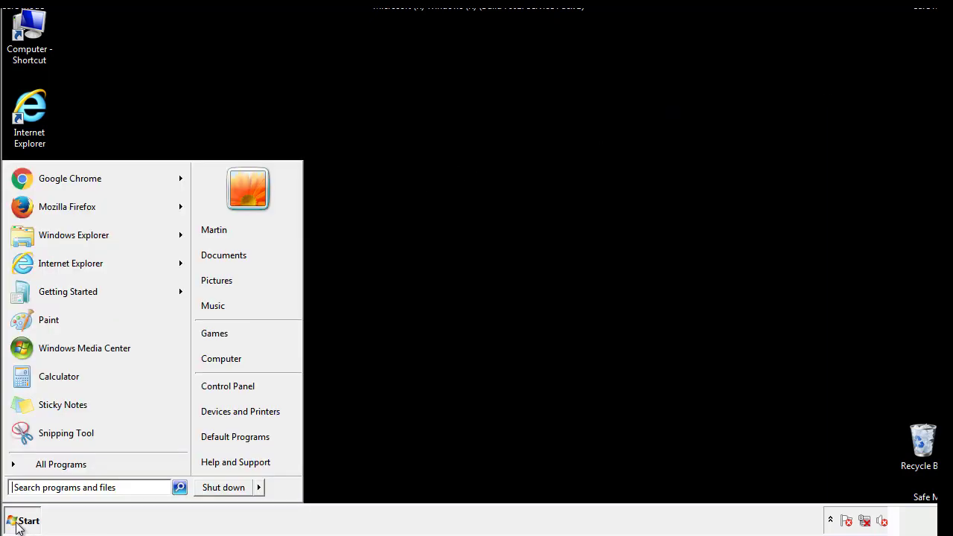
left_click(52, 487)
type("mscon")
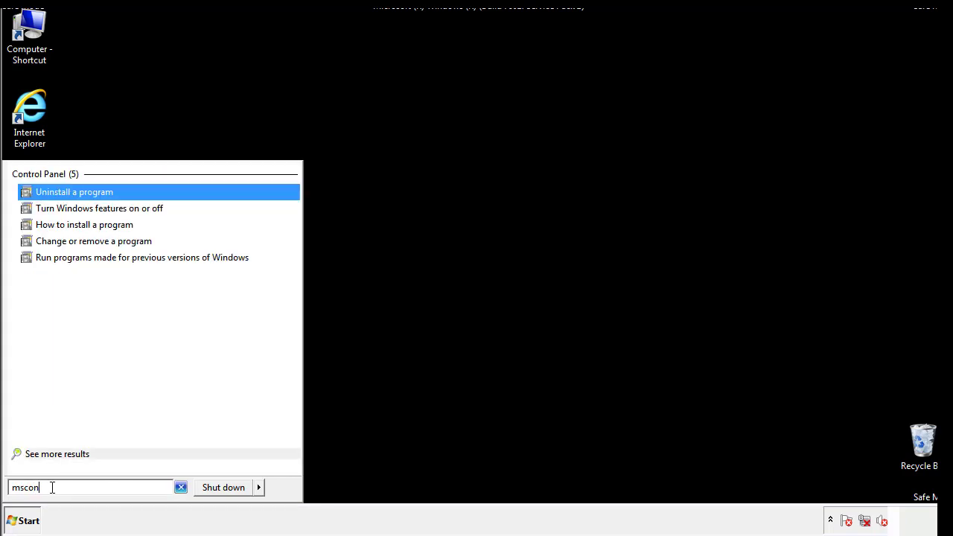
type("fig")
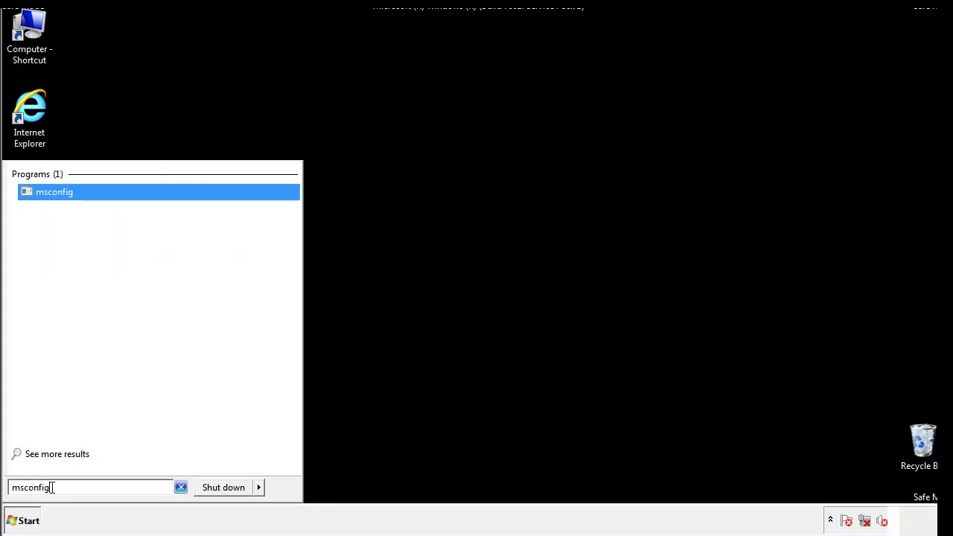
key("Return")
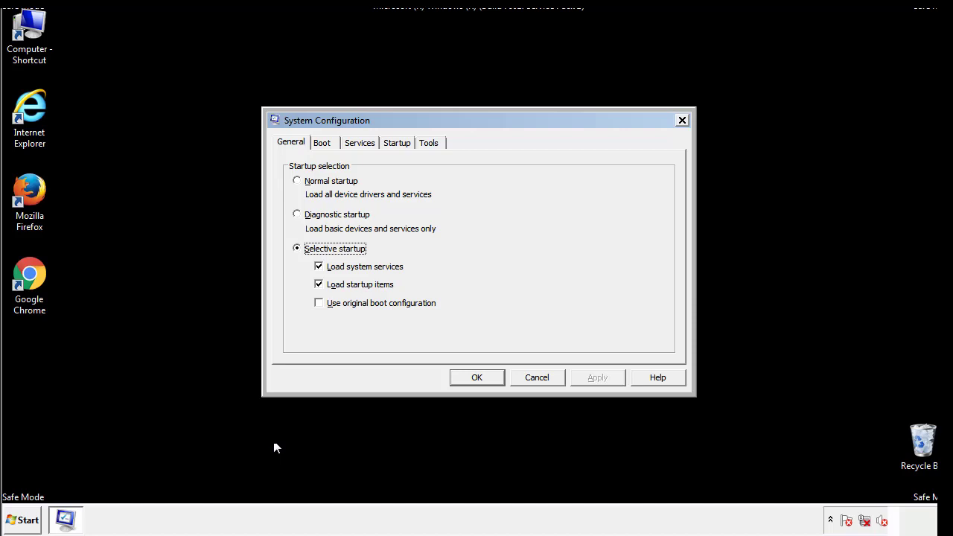
left_click(322, 142)
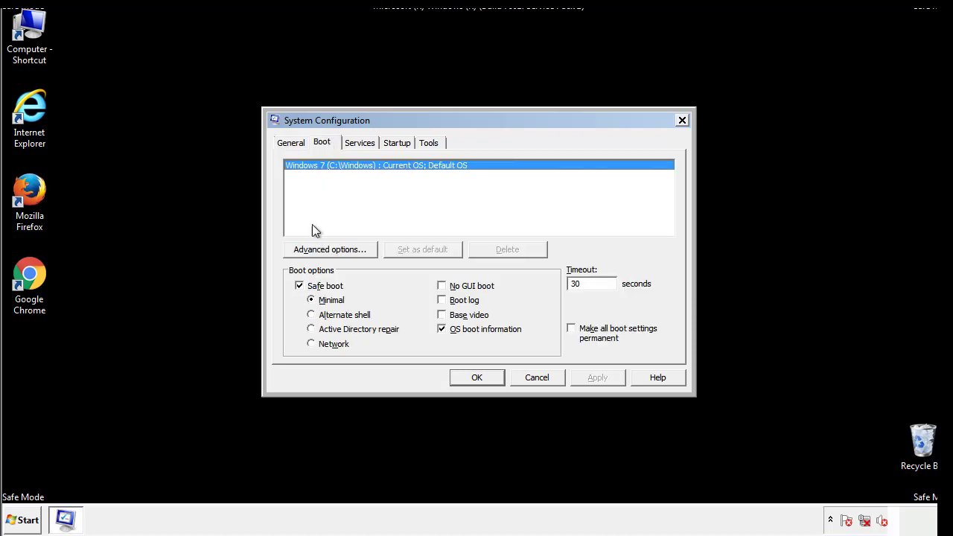
left_click(302, 287)
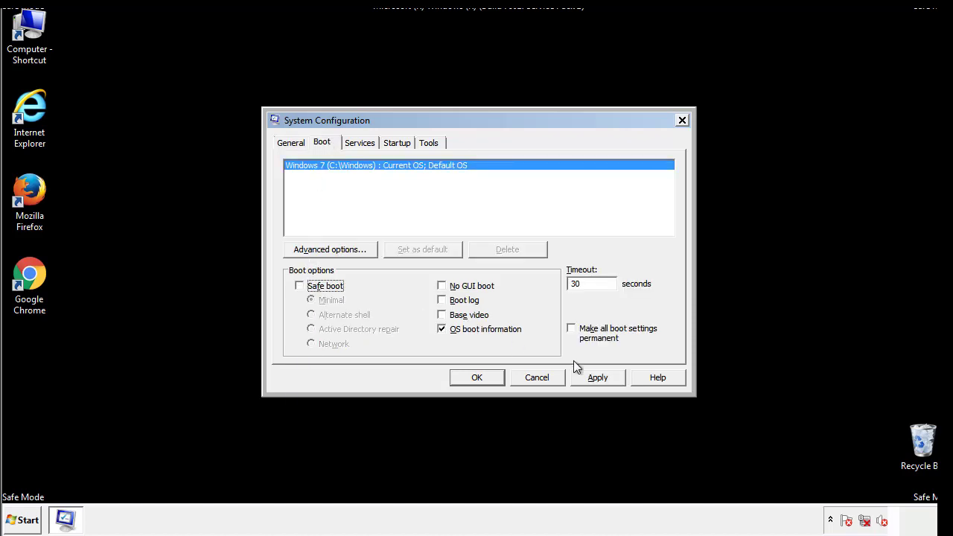
left_click(600, 377)
left_click(473, 378)
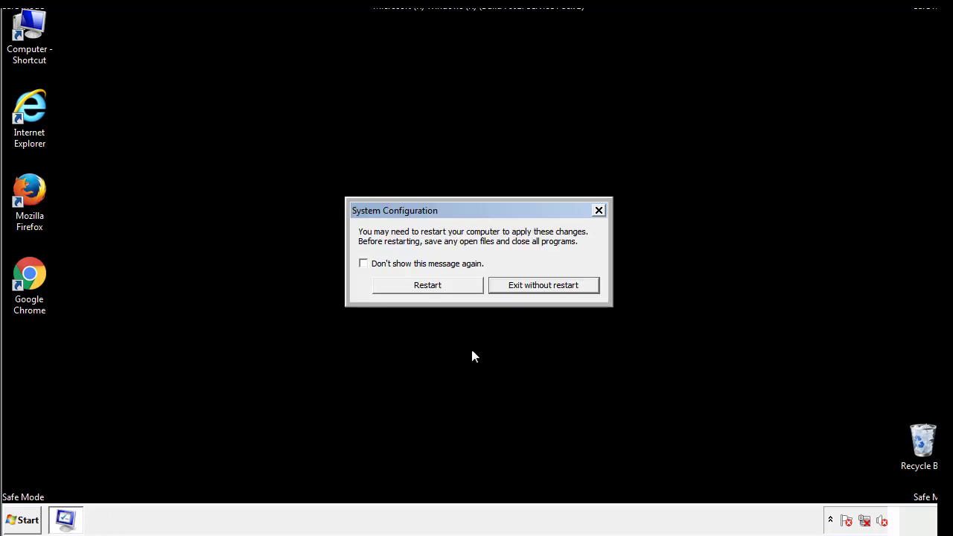
left_click(441, 289)
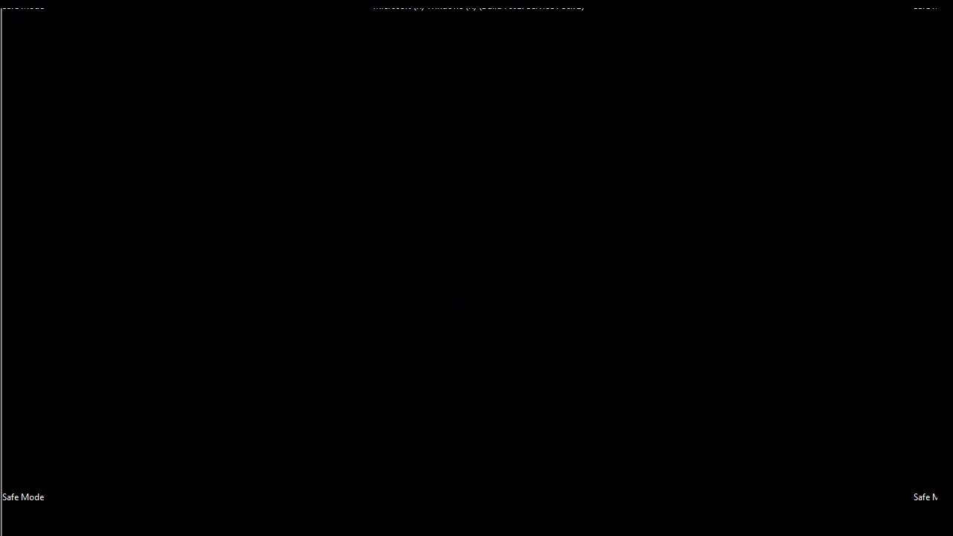